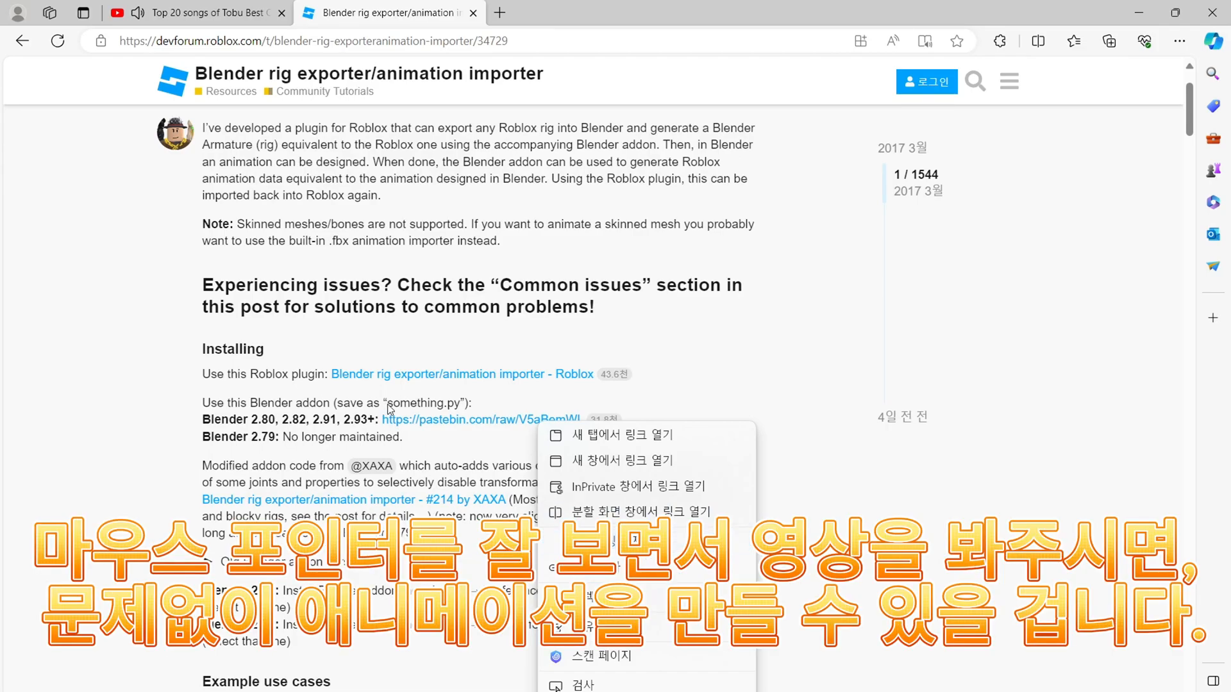
- Save the linked Blender add-on script from the forum post as something.py
click(737, 541)
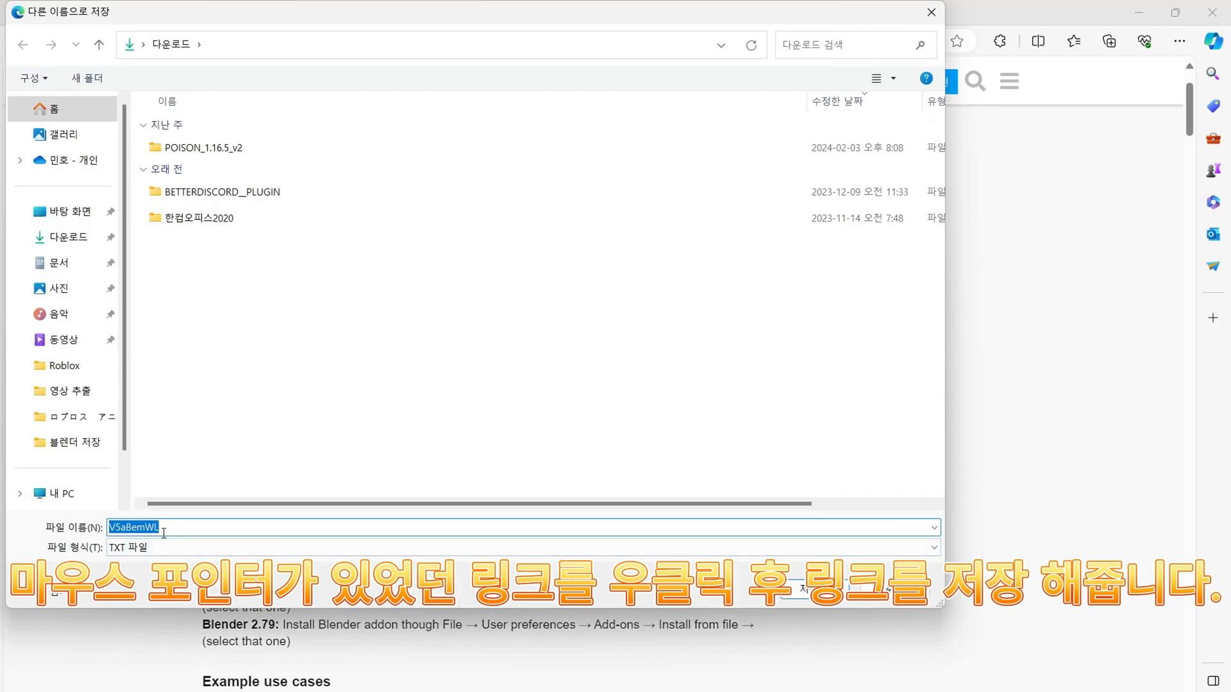
text(something.py)
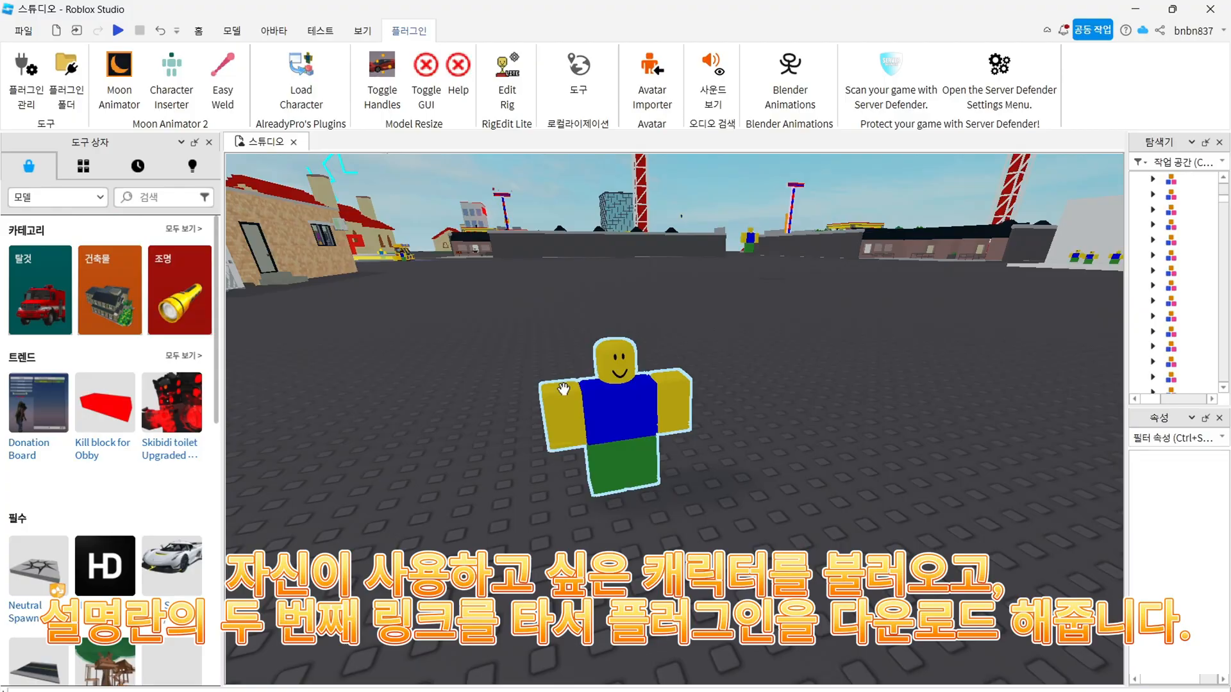
- In Roblox Studio, set the noob character model's origin position to 0, 5, 0 and export the selected model
click(570, 393)
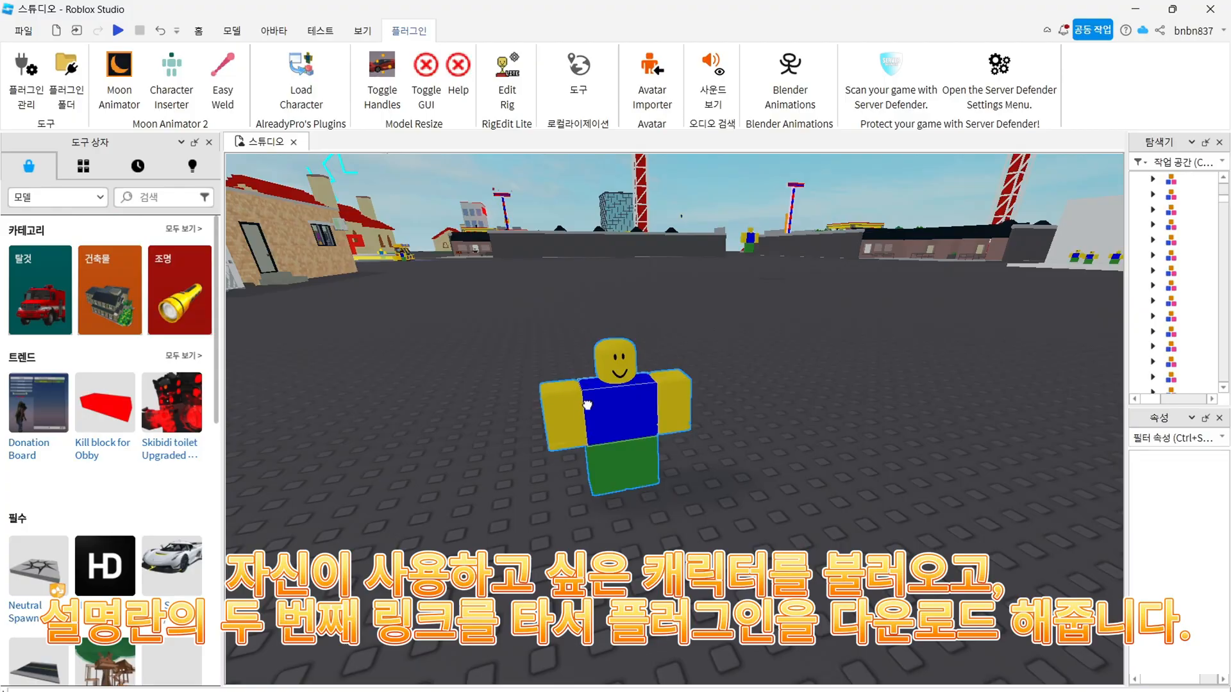
right_click(1197, 392)
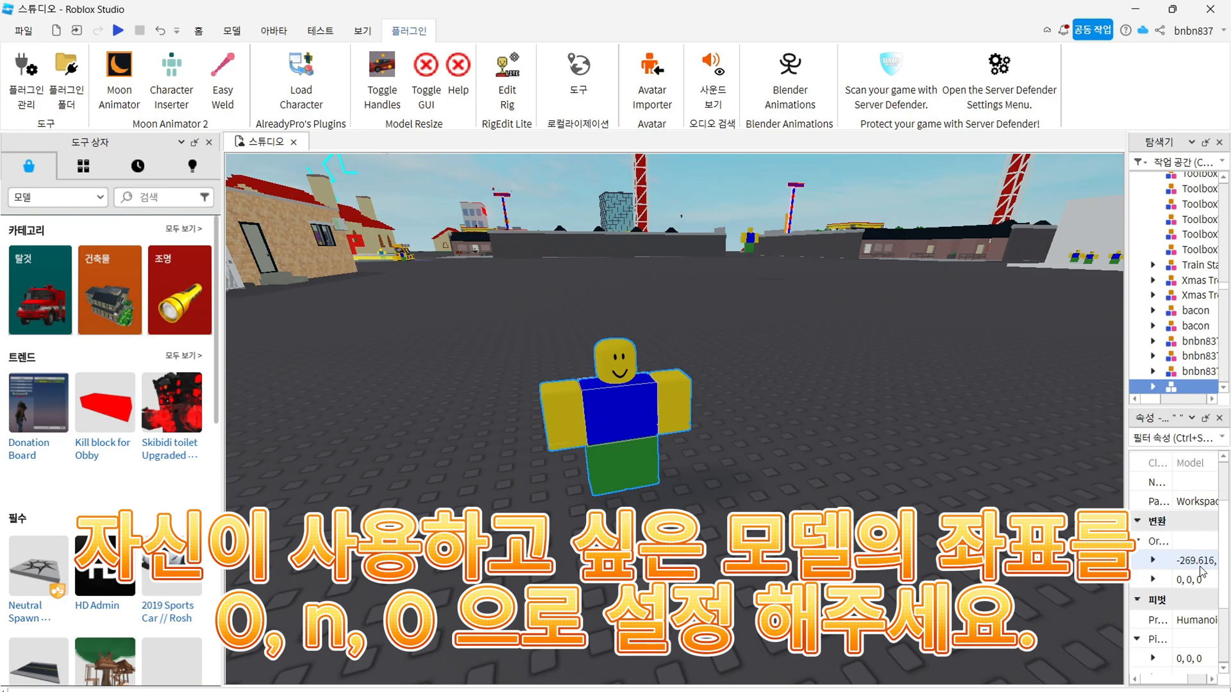
click(1201, 563)
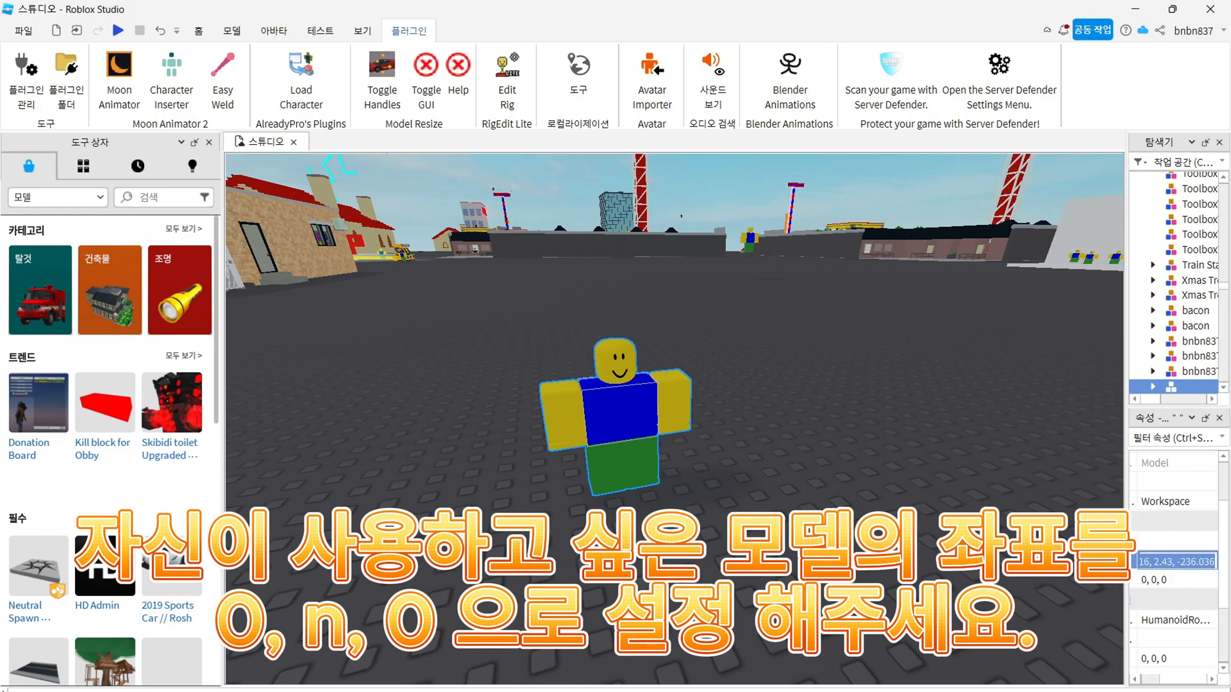
text(03.345, 48.6,…)
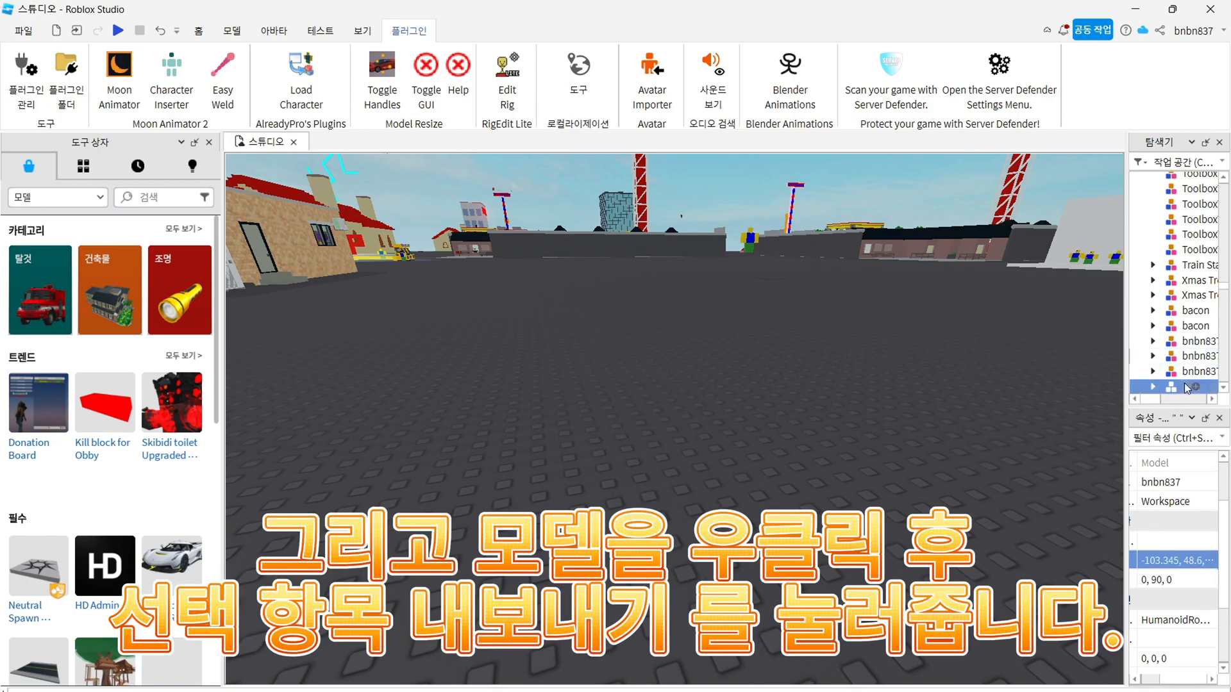
right_click(1184, 383)
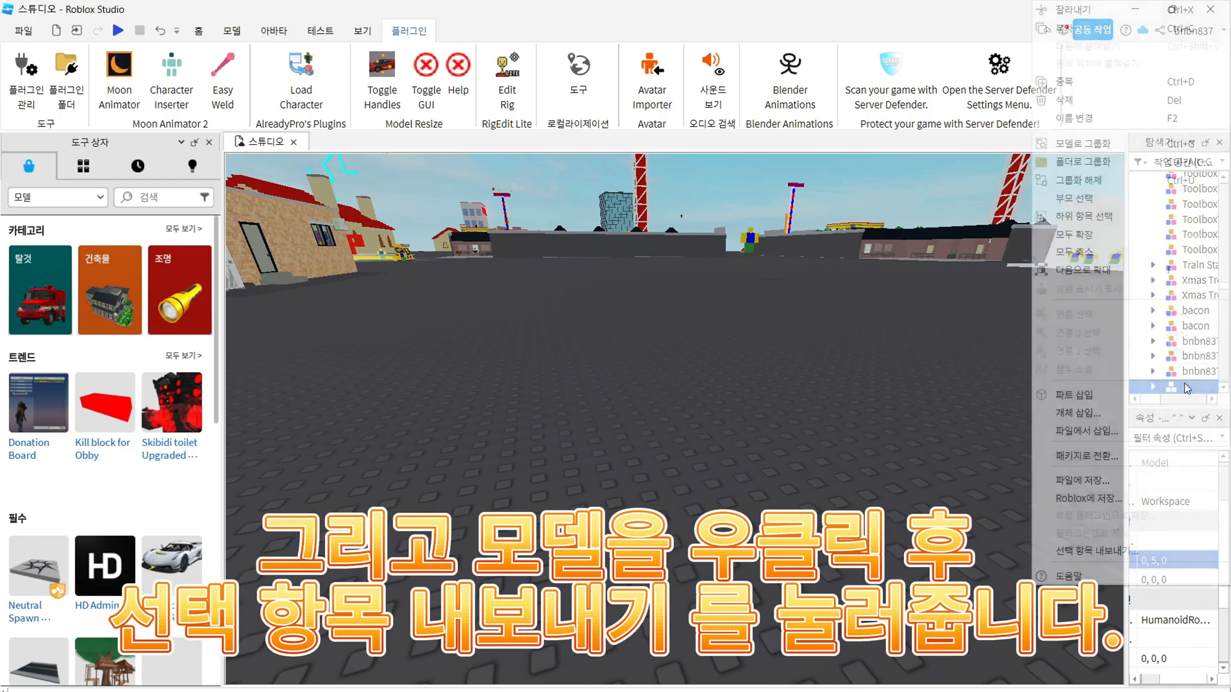
click(1117, 556)
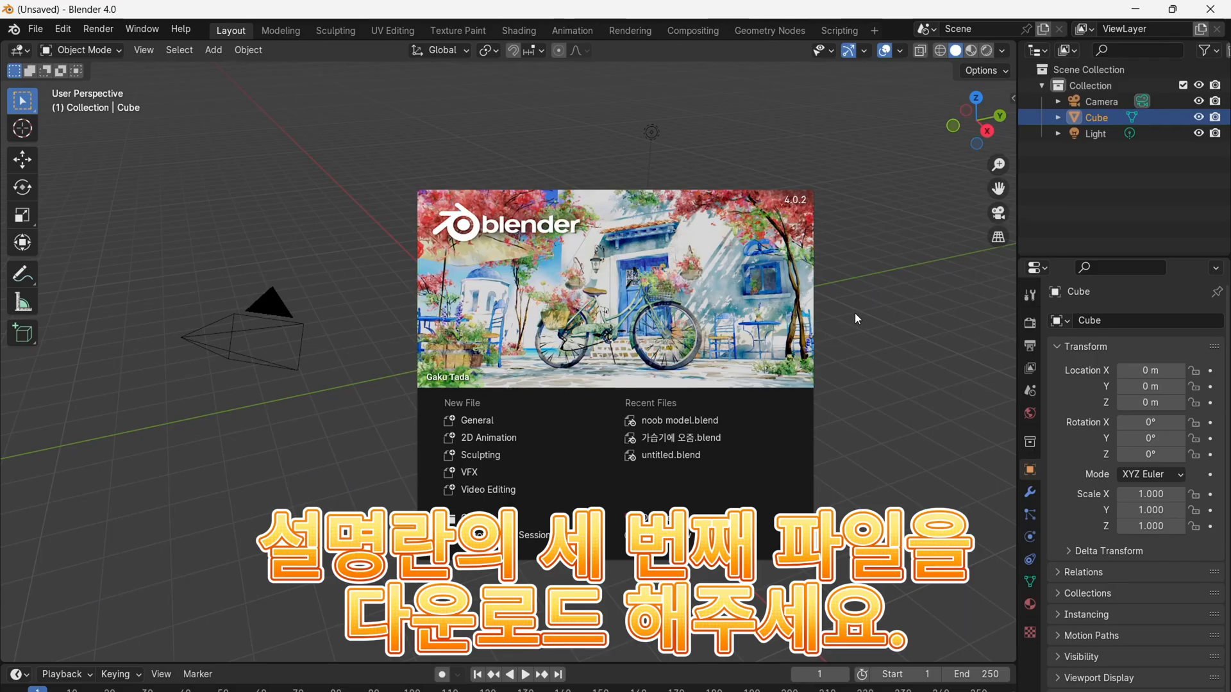
- In Blender, append the collection The NOOB from noob model.blend to the new scene
click(179, 125)
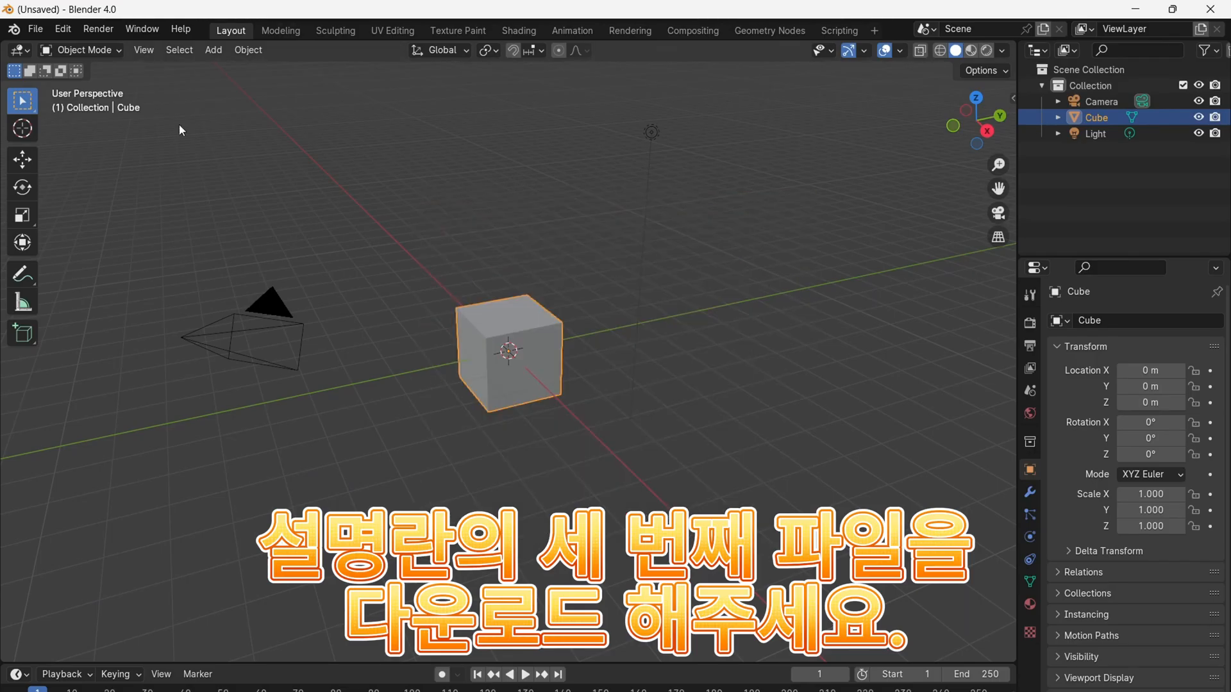
click(34, 30)
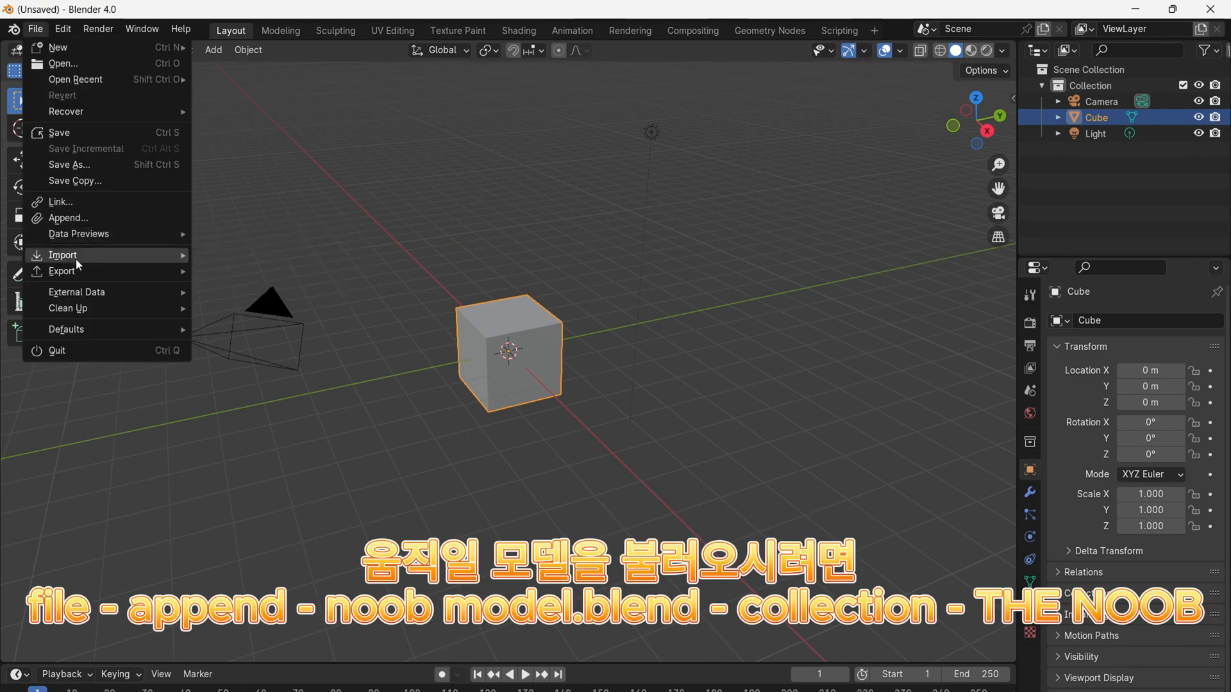
click(67, 218)
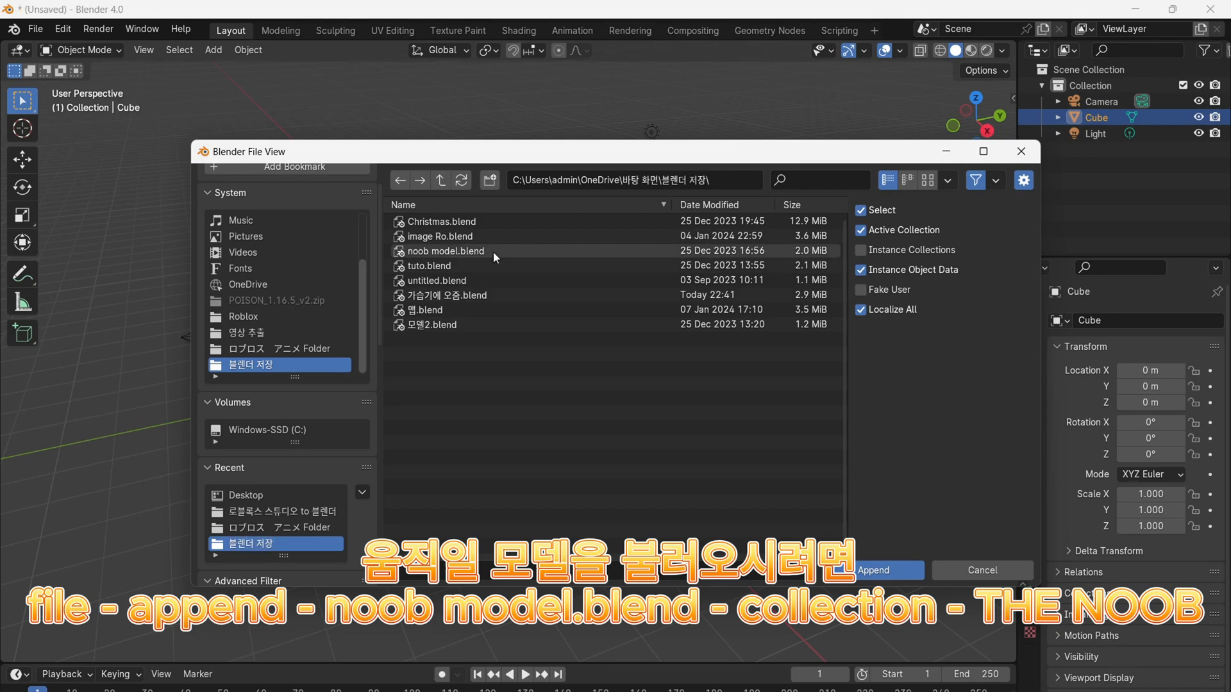
double_click(494, 251)
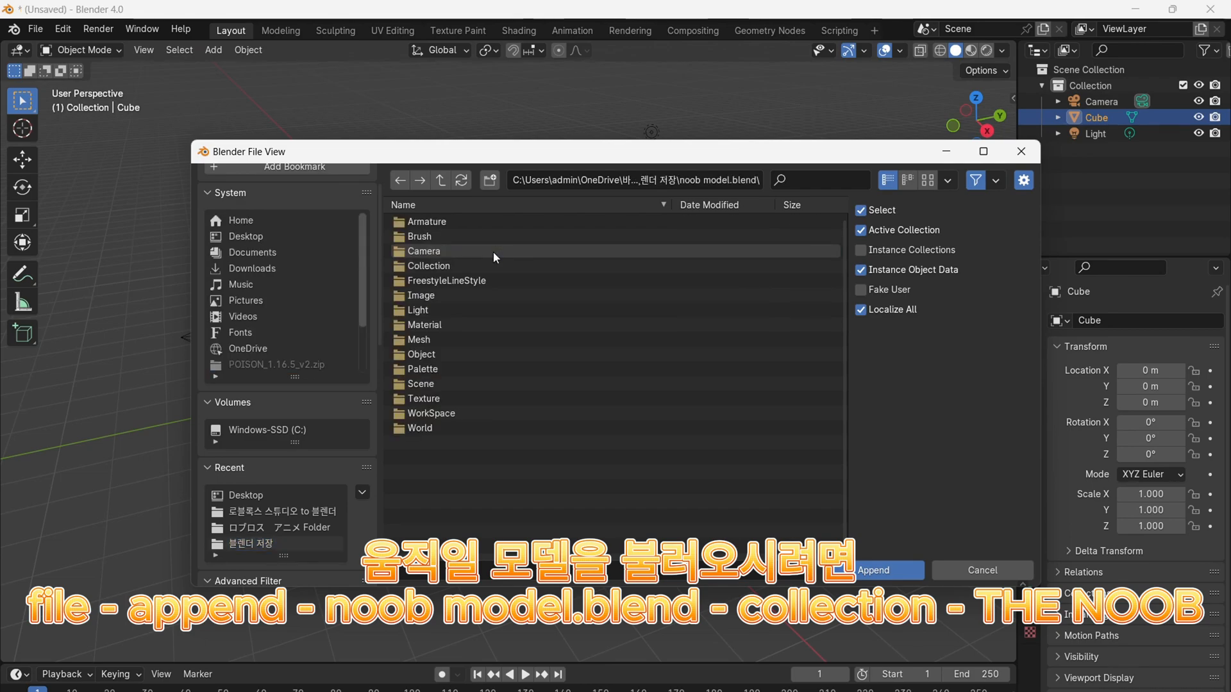
click(457, 268)
double_click(456, 268)
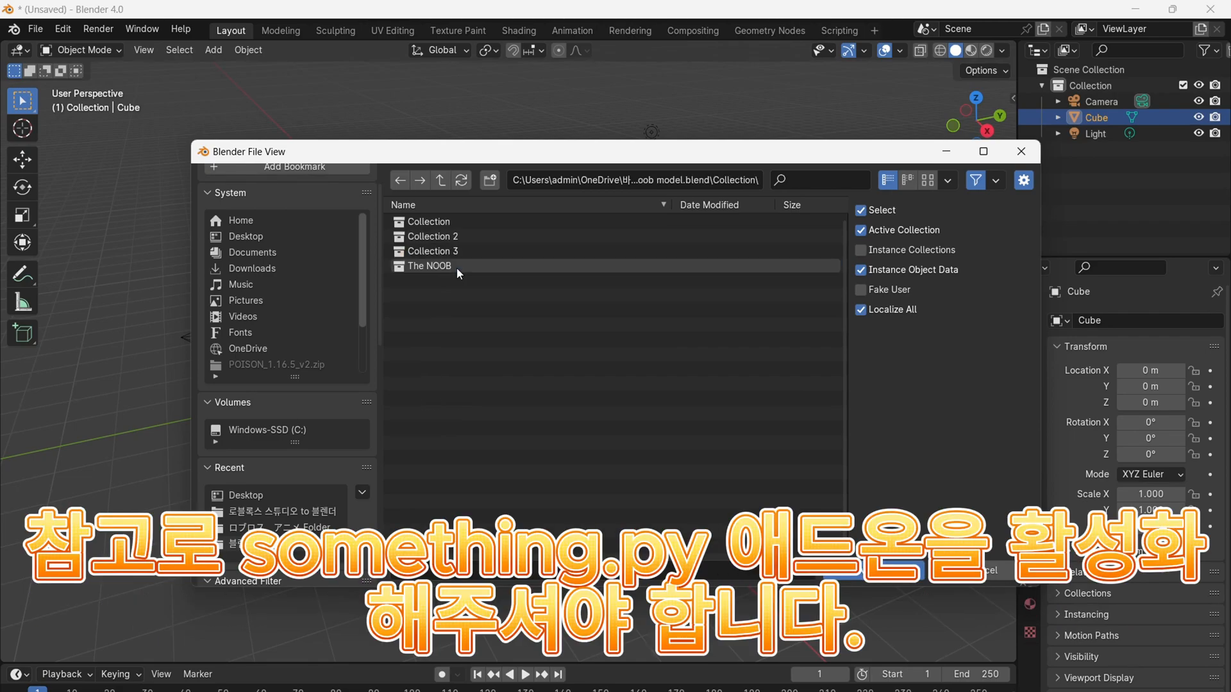
click(457, 268)
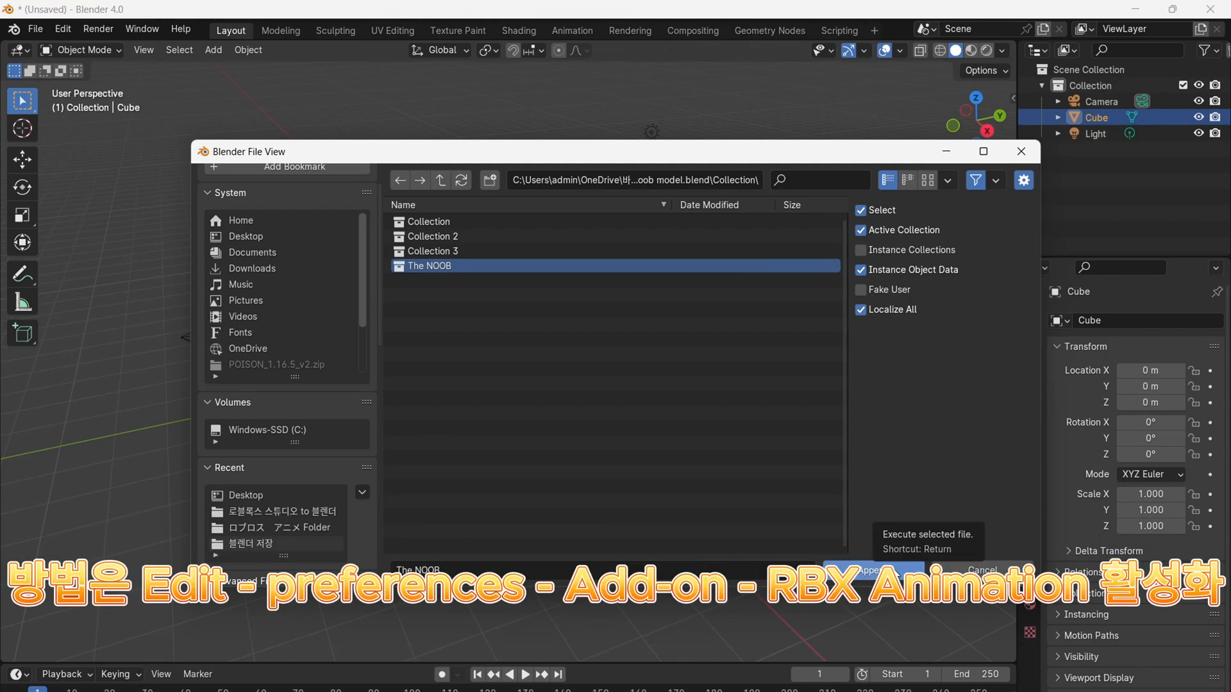
click(897, 574)
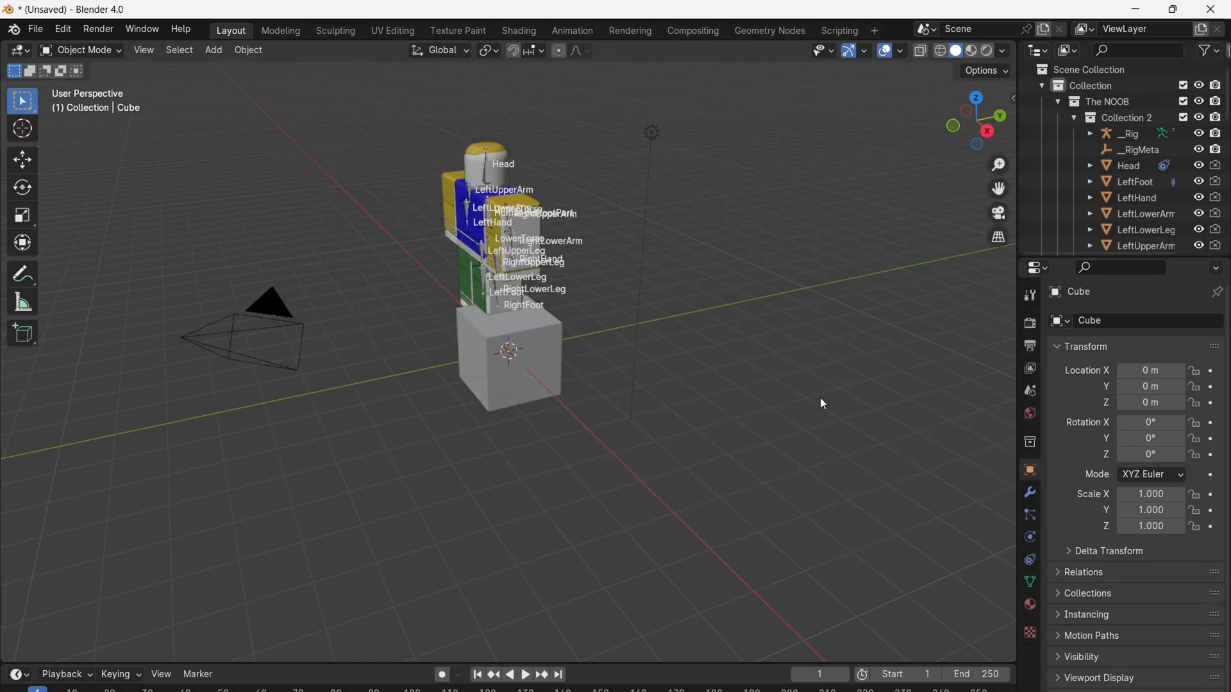
- Delete the default cube beneath the appended noob character
key(a)
key(Delete)
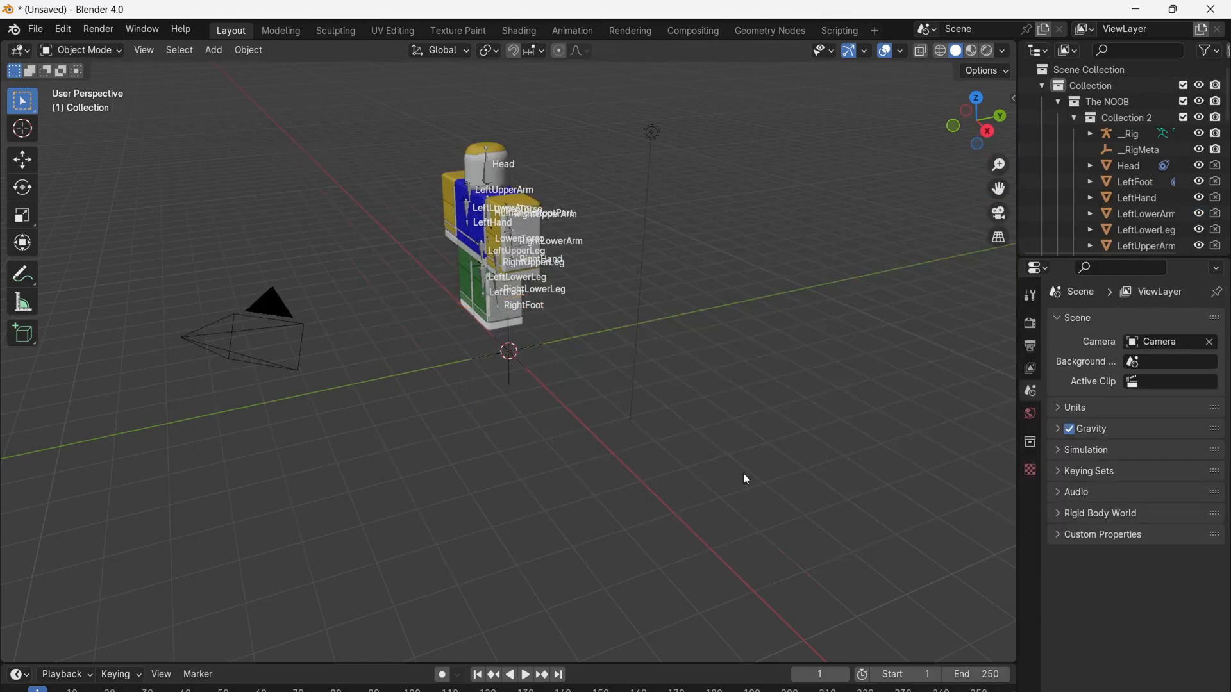
right_click(754, 378)
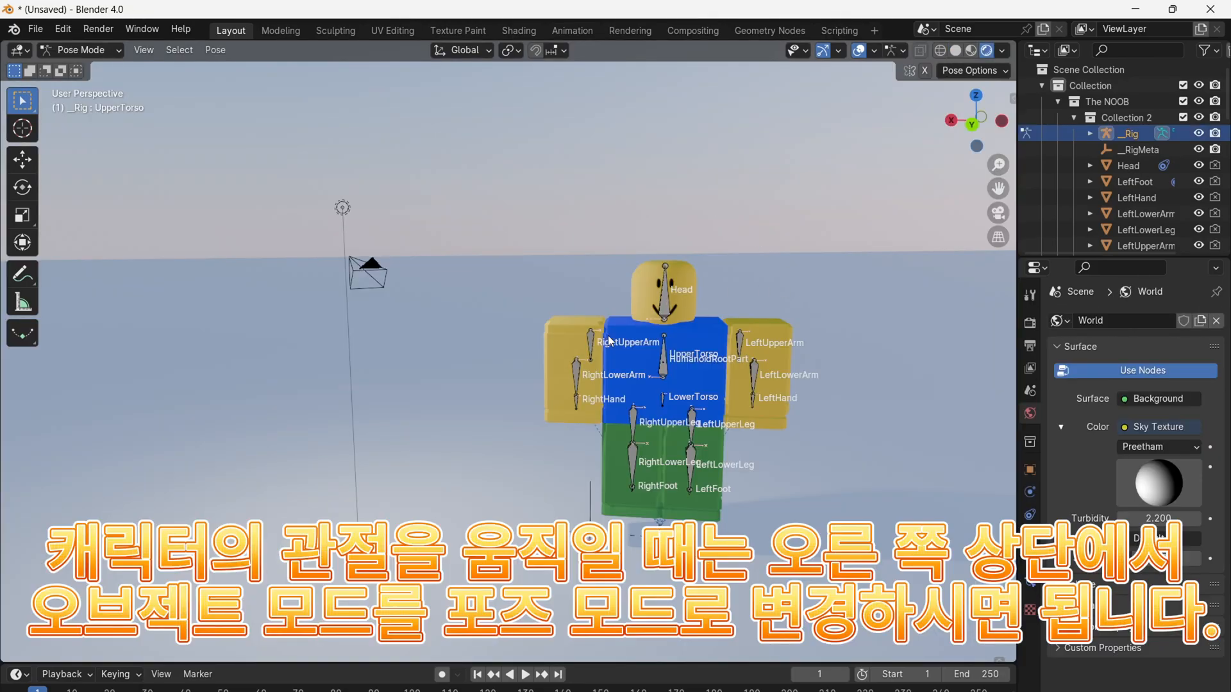
- Rotate the RightUpperArm and RightUpperLeg bones to swing the character's right arm and leg outward
click(592, 346)
key(r)
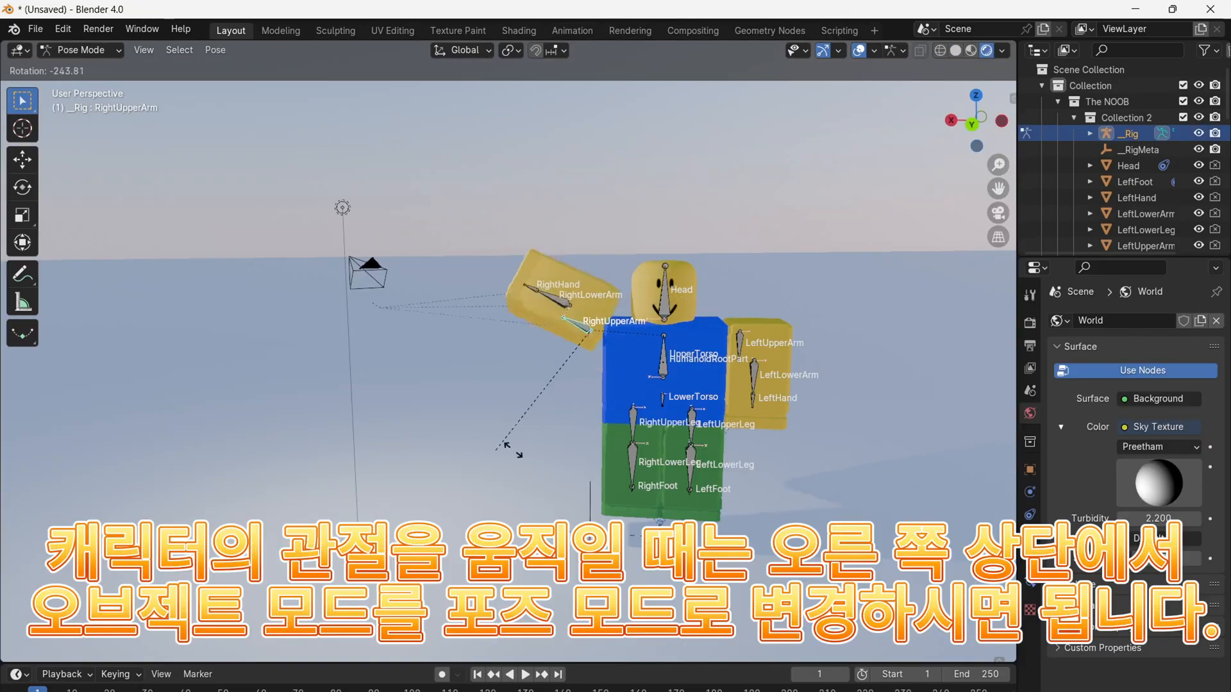
click(474, 385)
click(635, 427)
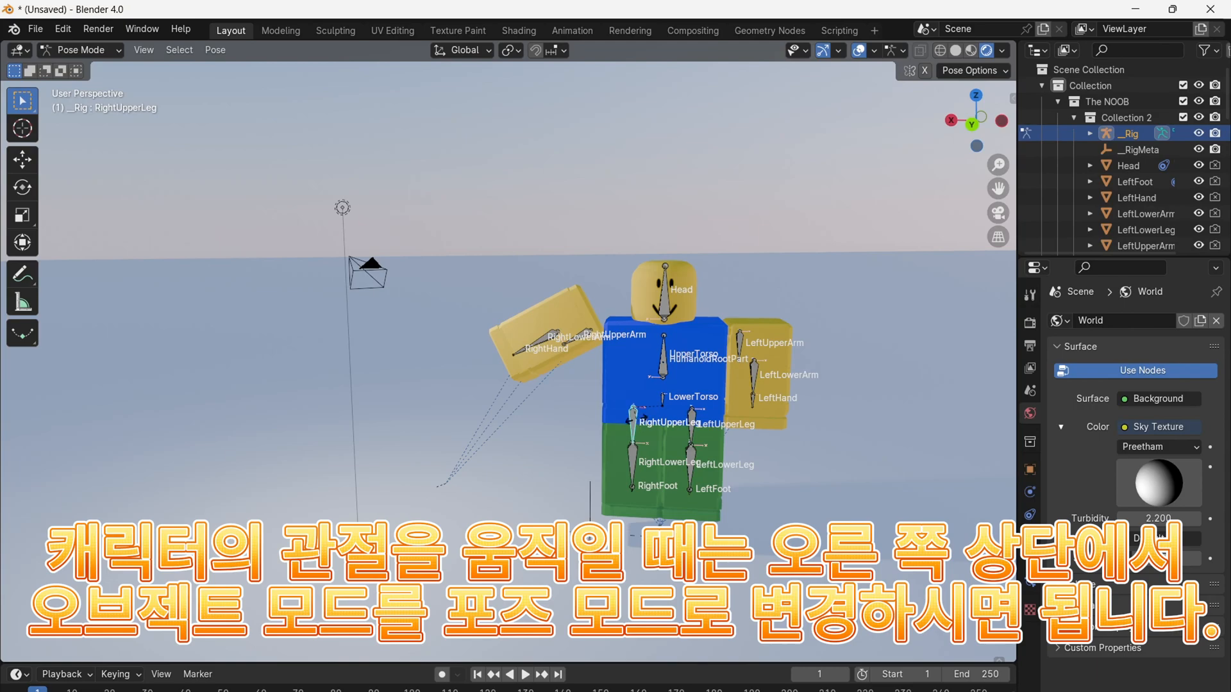
key(r)
click(531, 477)
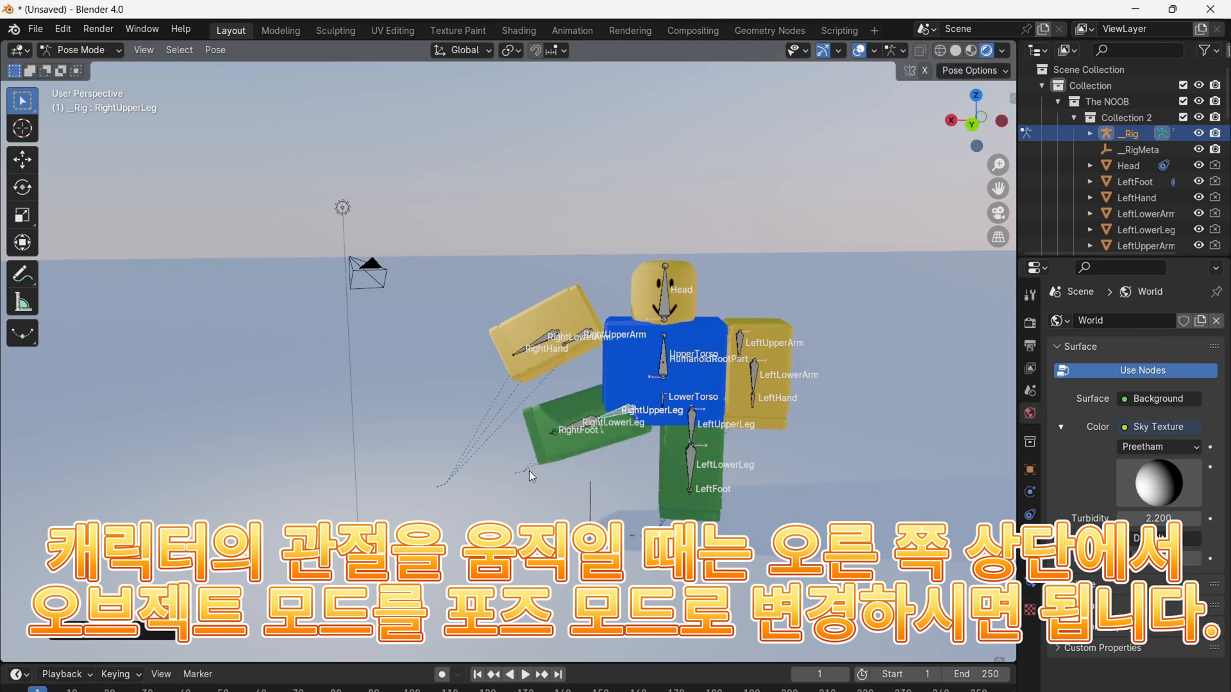
- Undo the rotations of the right arm and right leg
key(ctrl+z)
key(ctrl+z)
key(ctrl+z)
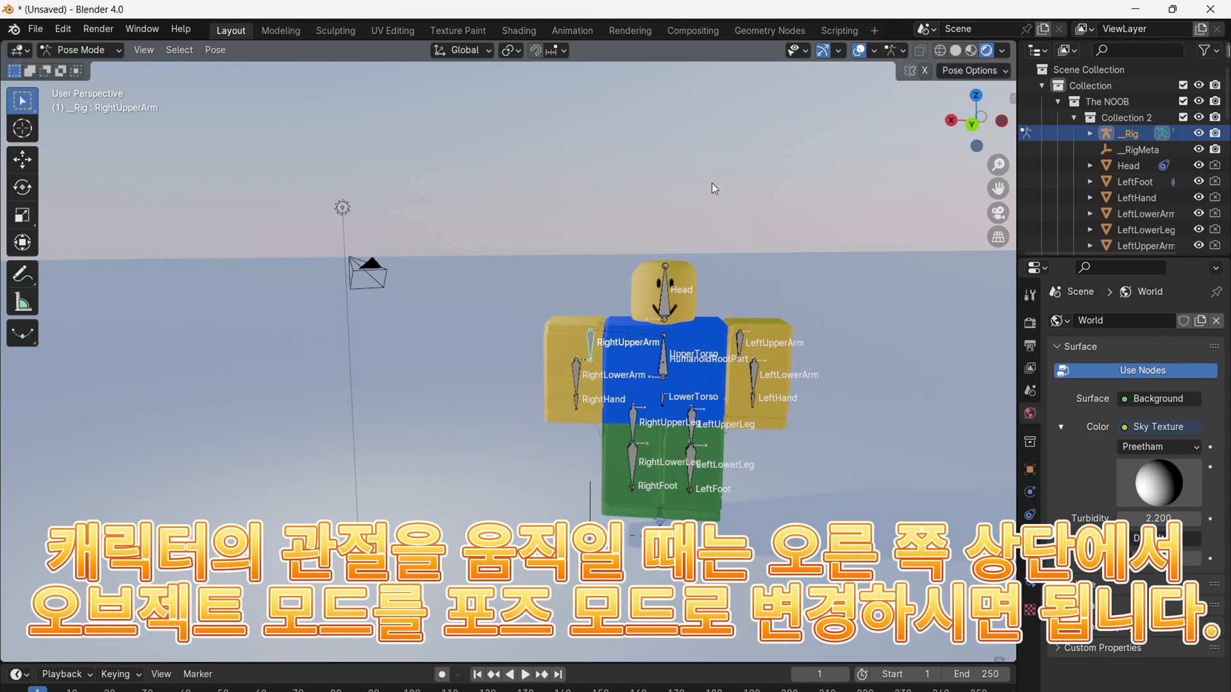
- Try bending the right elbow upward by rotating the RightLowerArm bone, and undo the rotation
click(576, 374)
key(r)
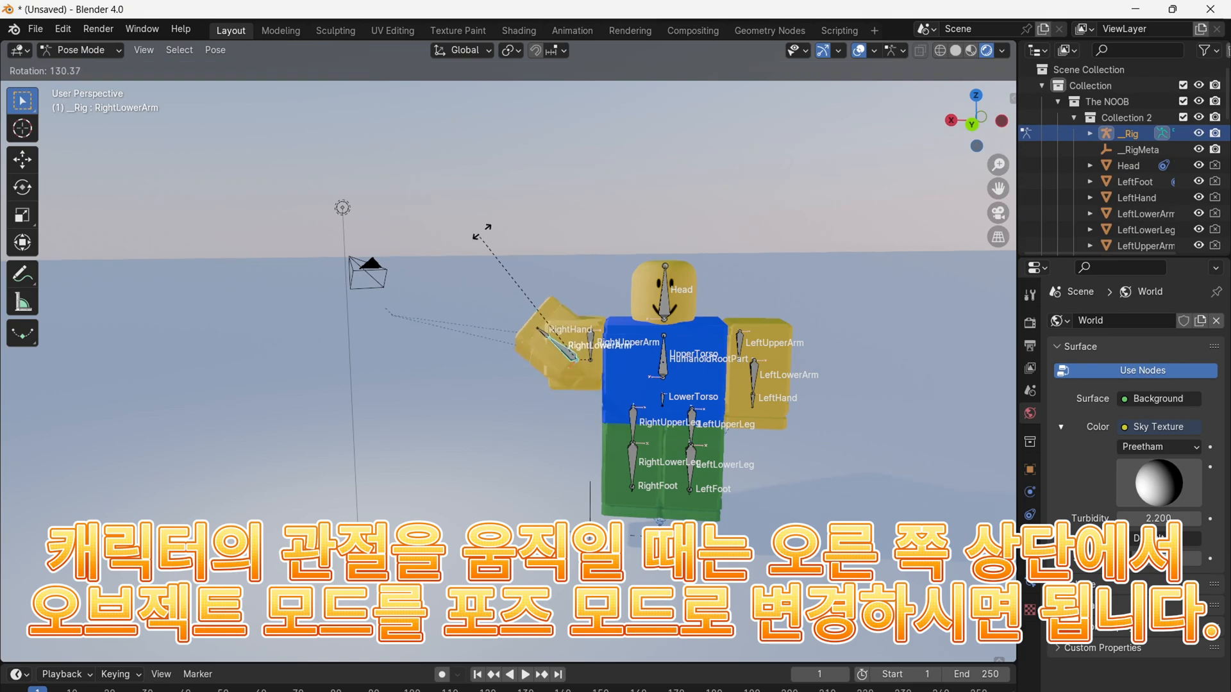
click(491, 229)
key(ctrl+z)
click(619, 207)
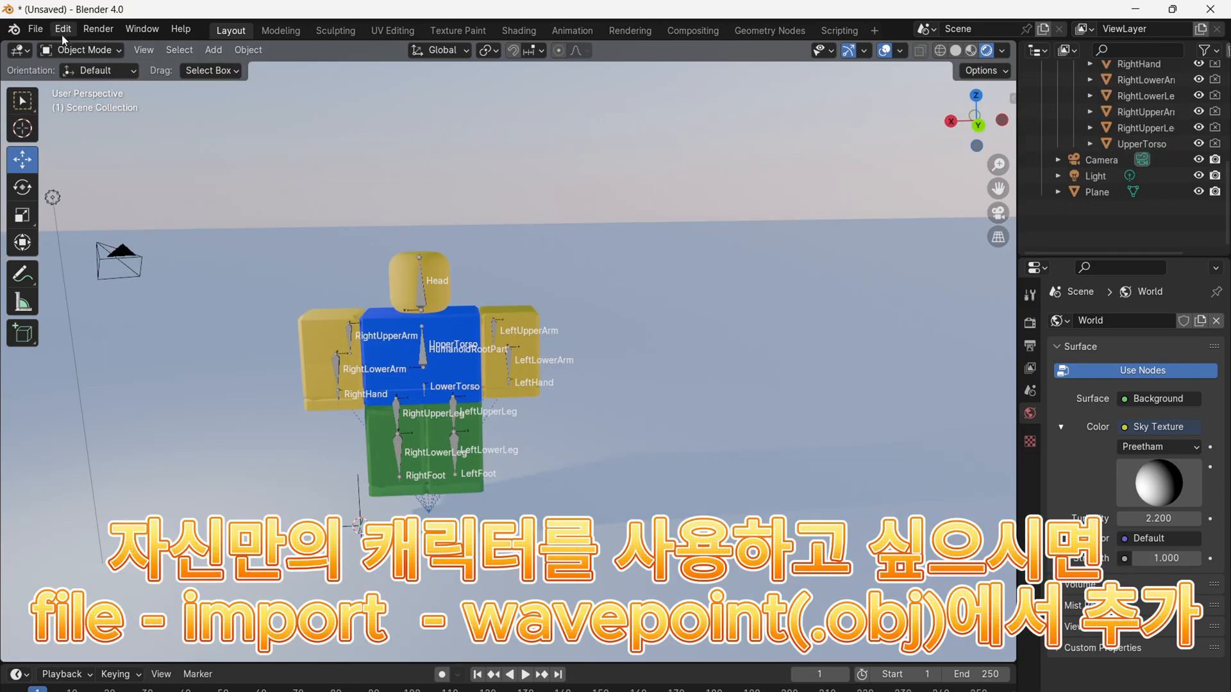
- Import the custom noob character as a Wavefront OBJ with Split By Group enabled
click(35, 29)
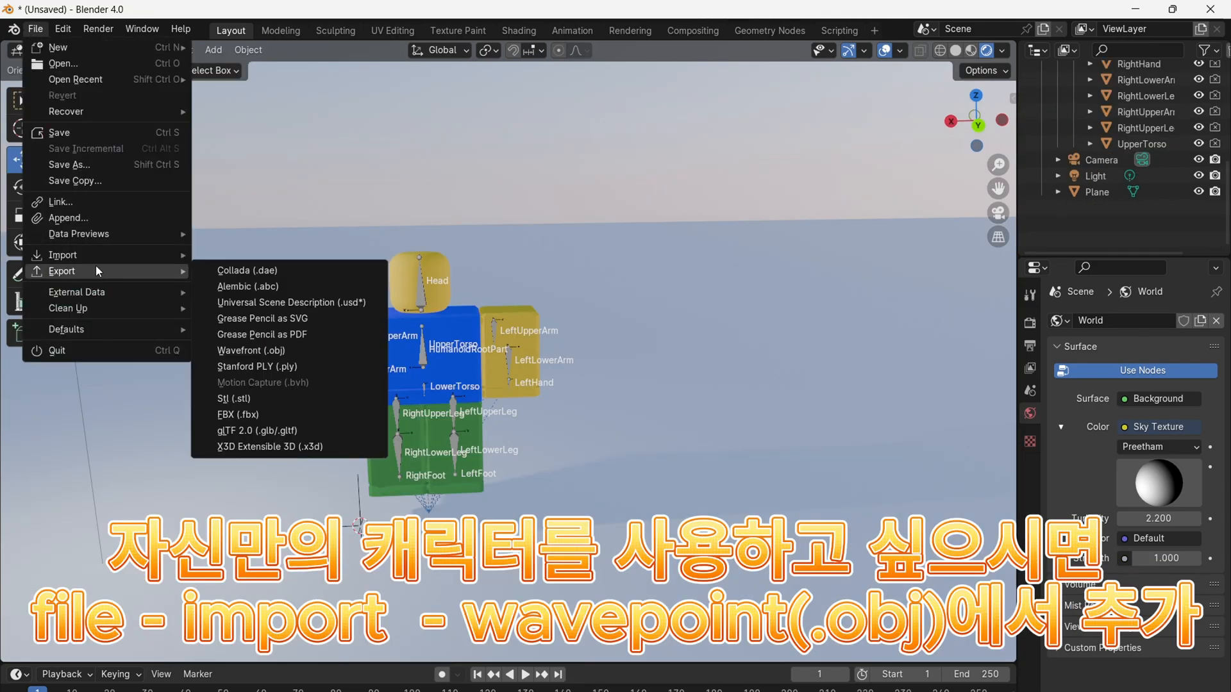
mouse_move(106, 257)
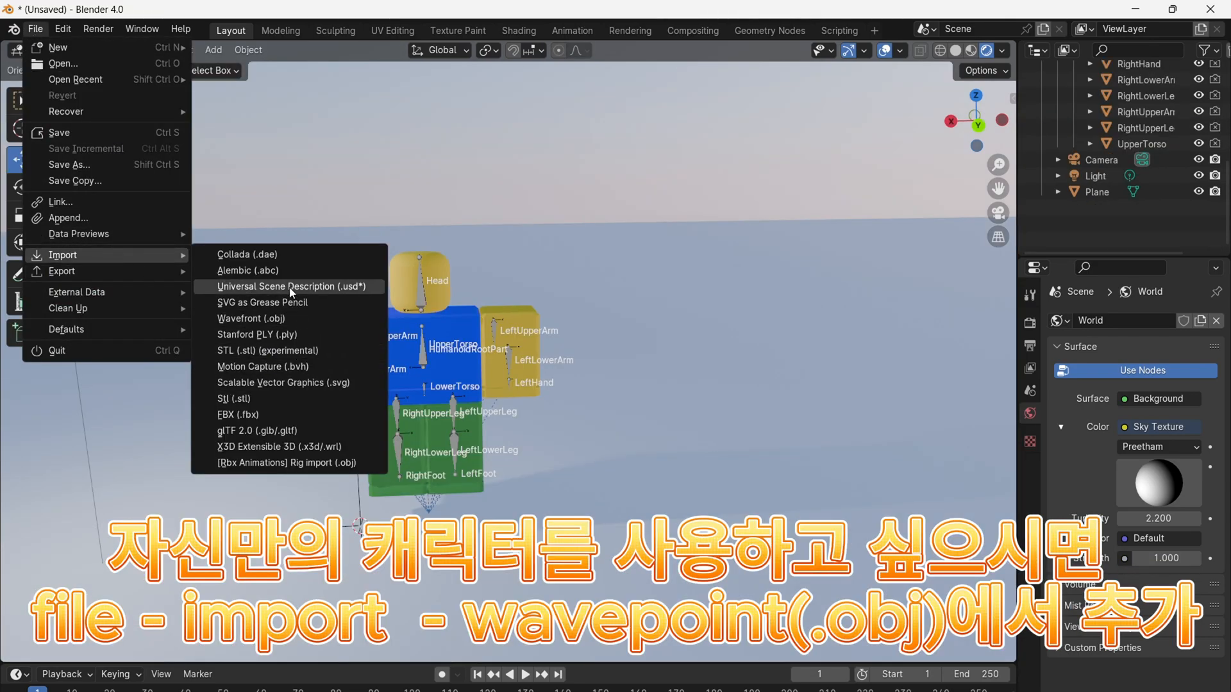
click(294, 321)
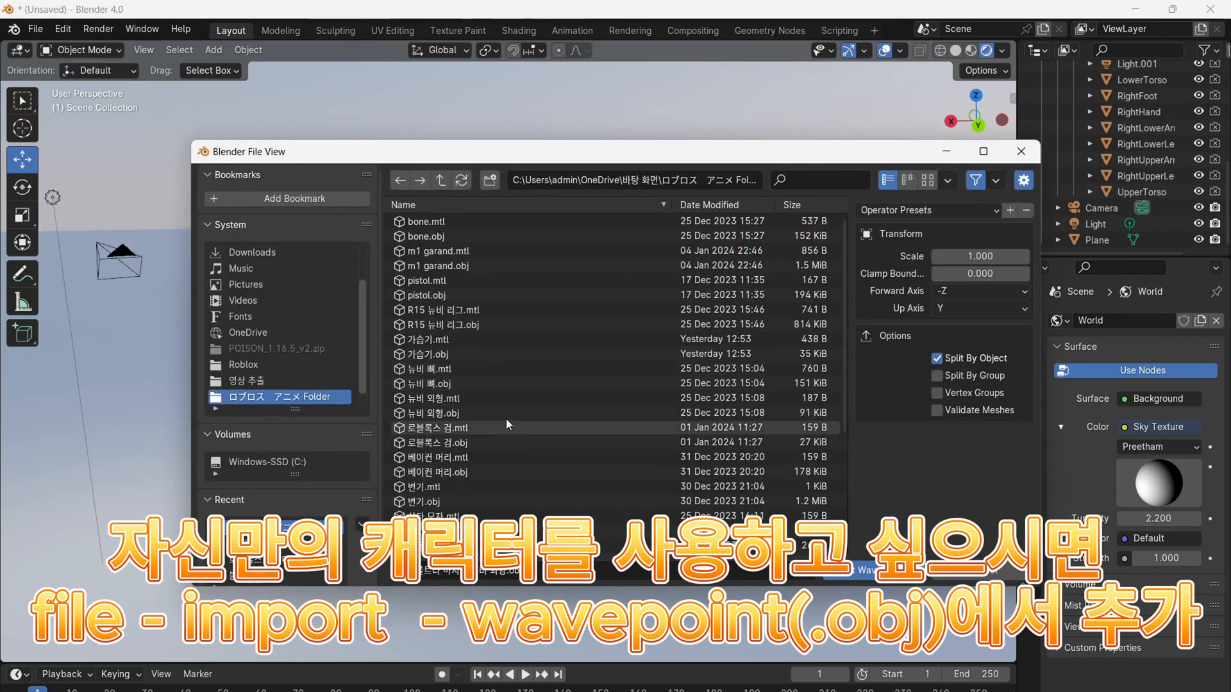
scroll(506, 419, down, 3)
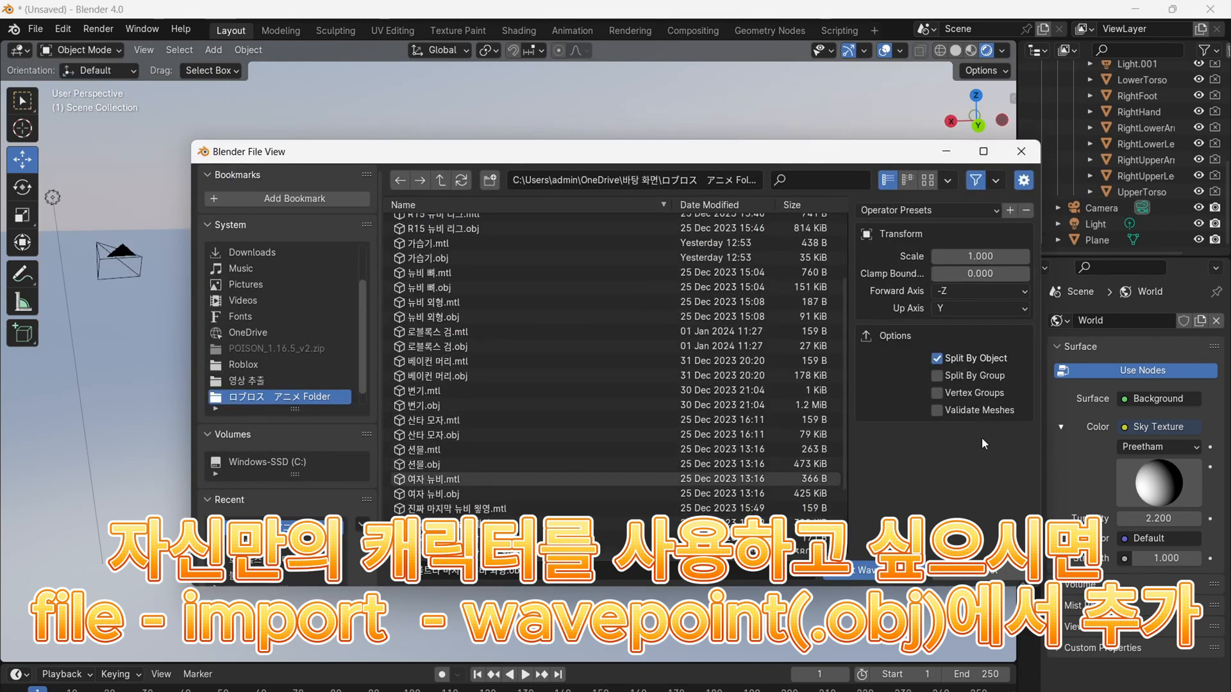
click(937, 376)
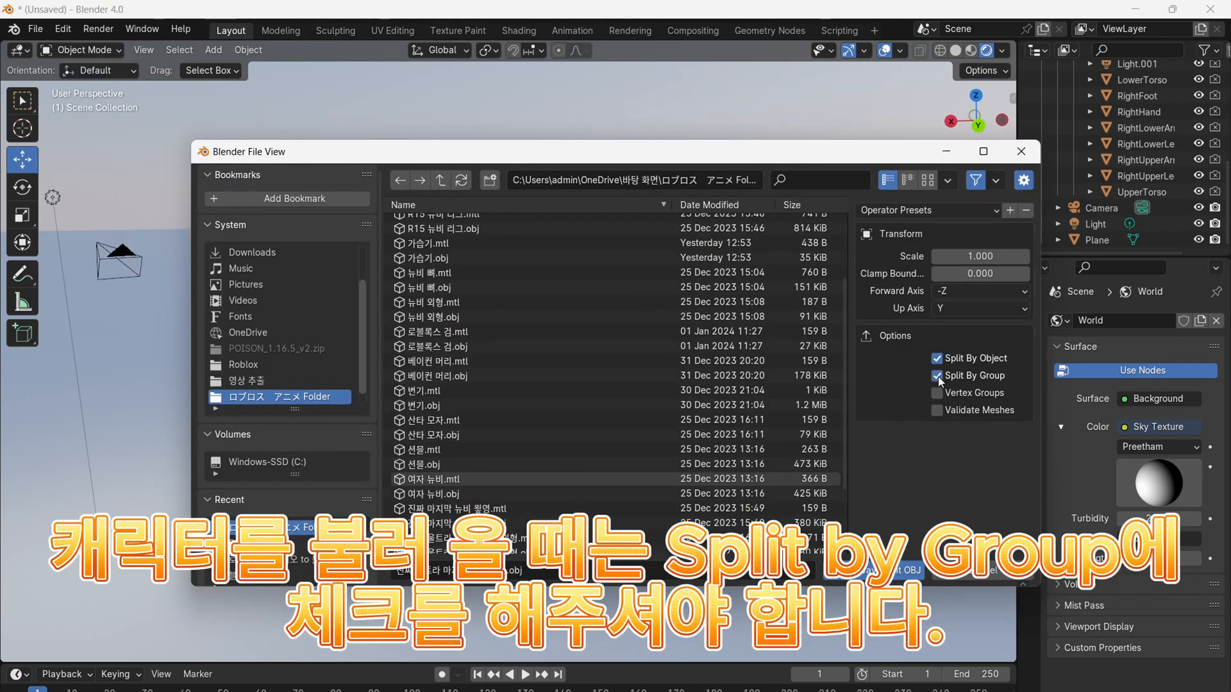
click(908, 571)
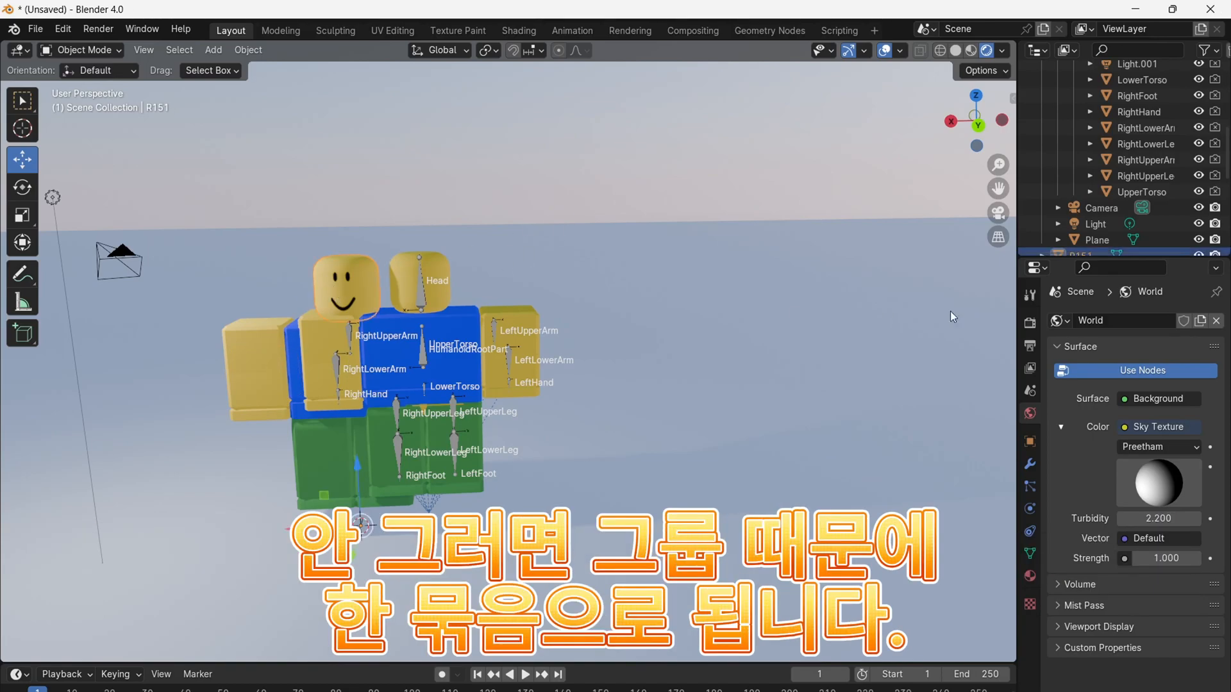
- Parent the imported smiling head mesh to the rig's Head part with the Object option
scroll(1153, 232, down, 3)
click(1145, 193)
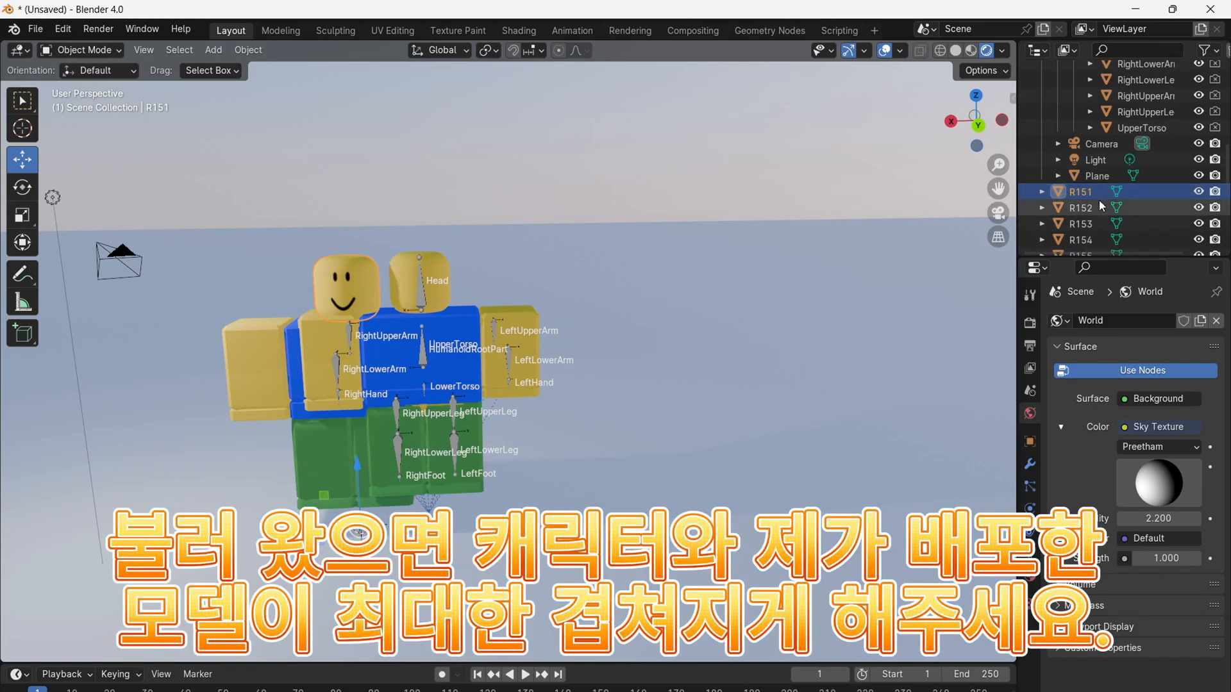
scroll(1099, 200, up, 5)
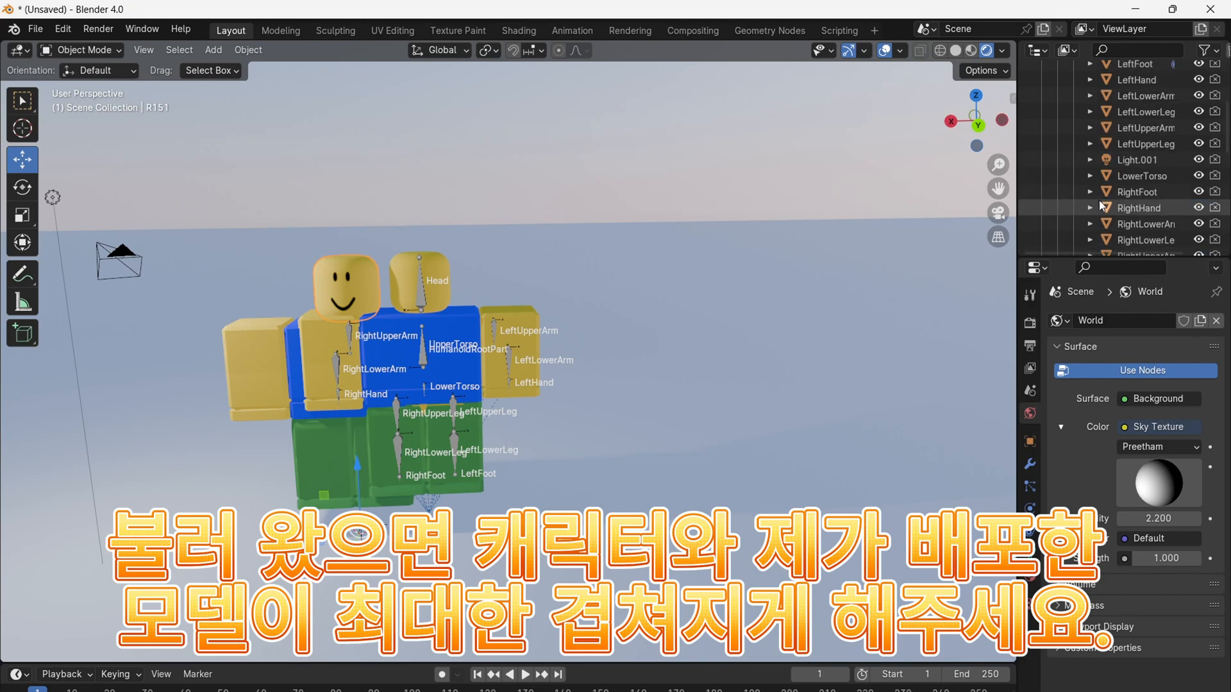
scroll(1099, 200, up, 3)
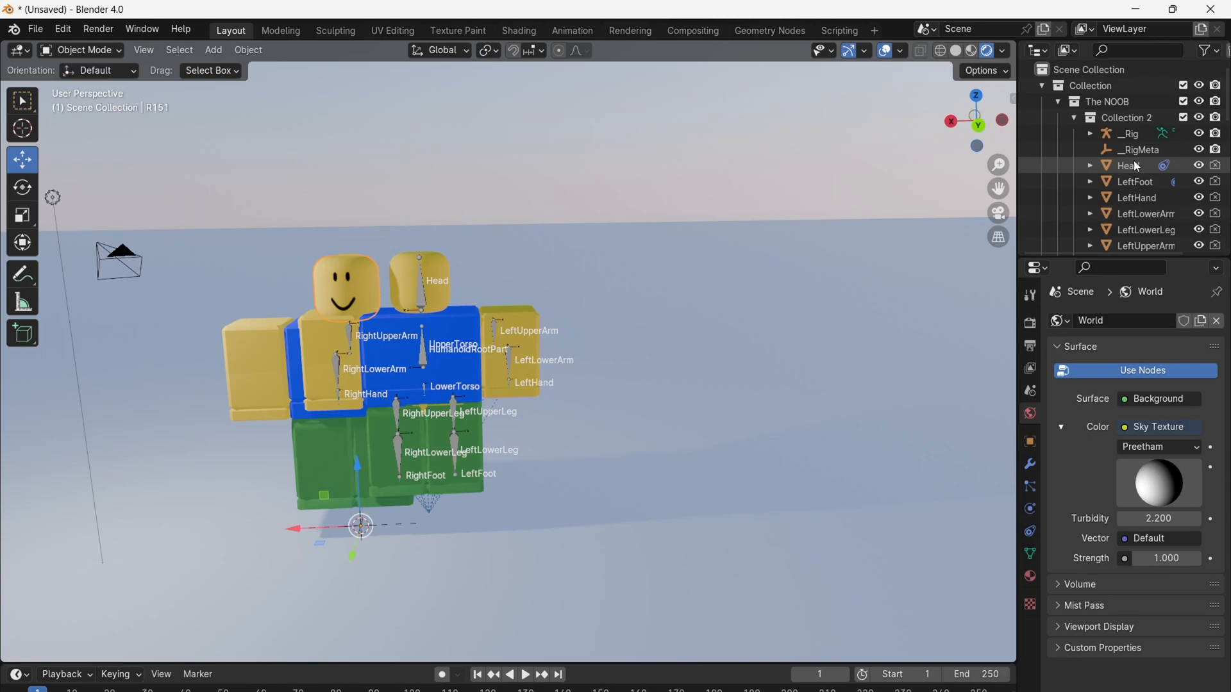
scroll(1136, 166, down, 5)
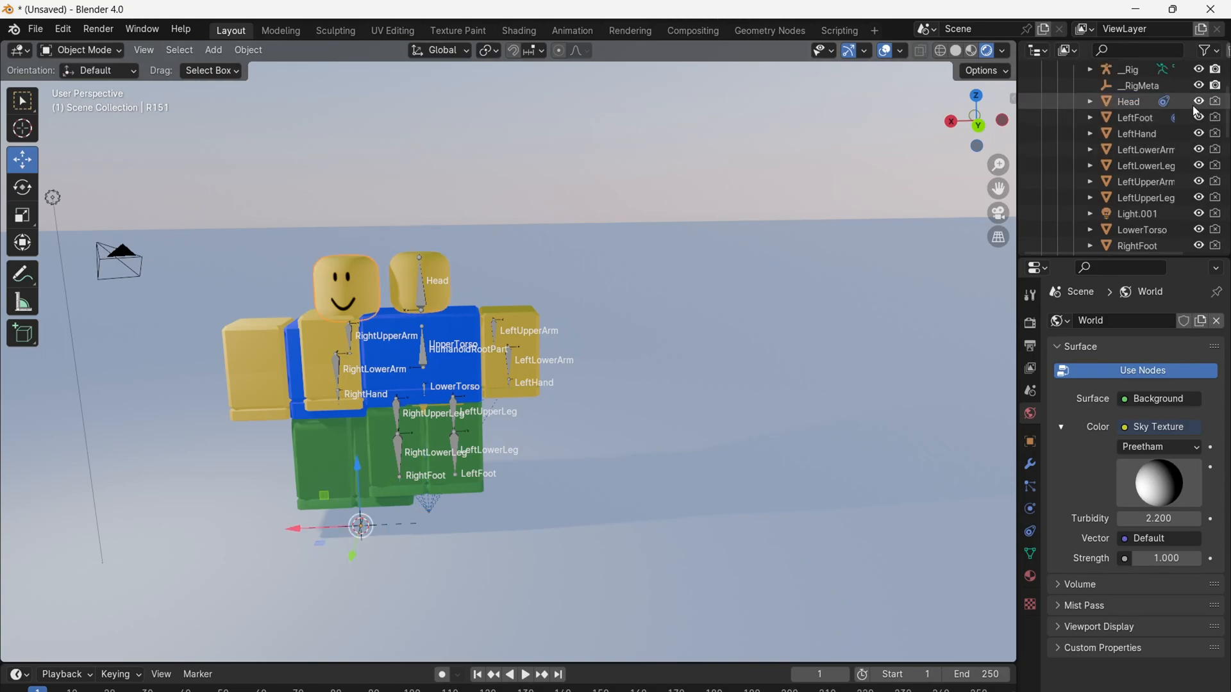
scroll(1196, 112, up, 5)
click(1133, 166)
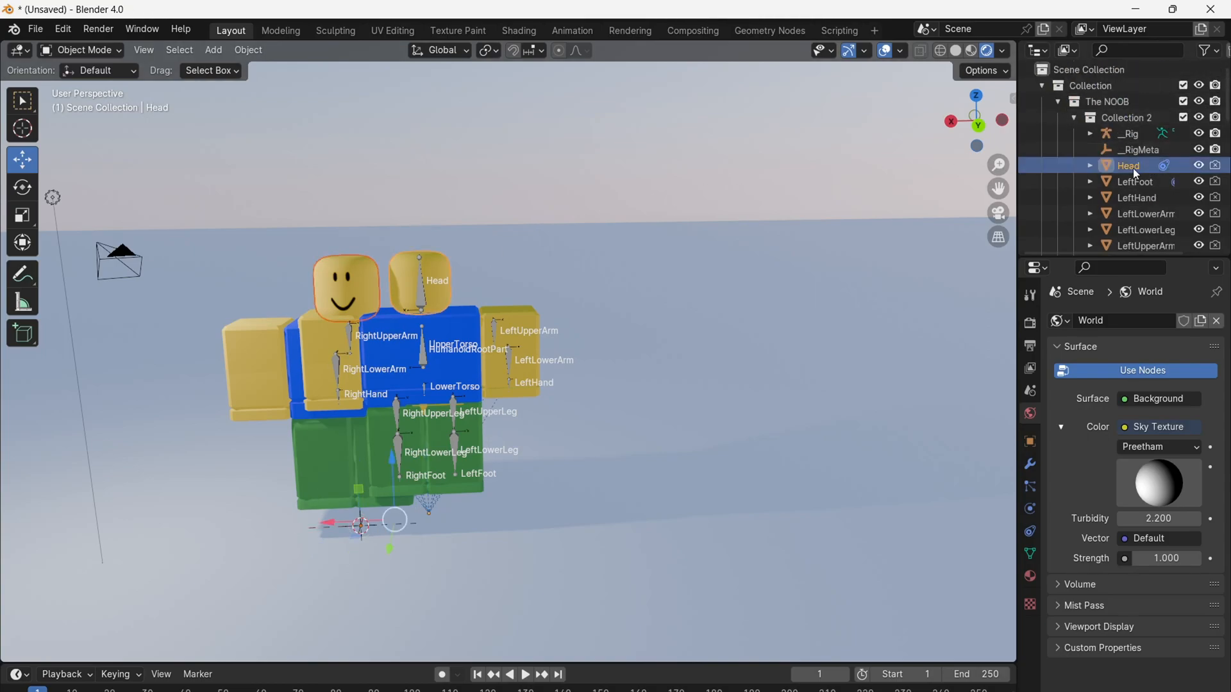
key(ctrl+p)
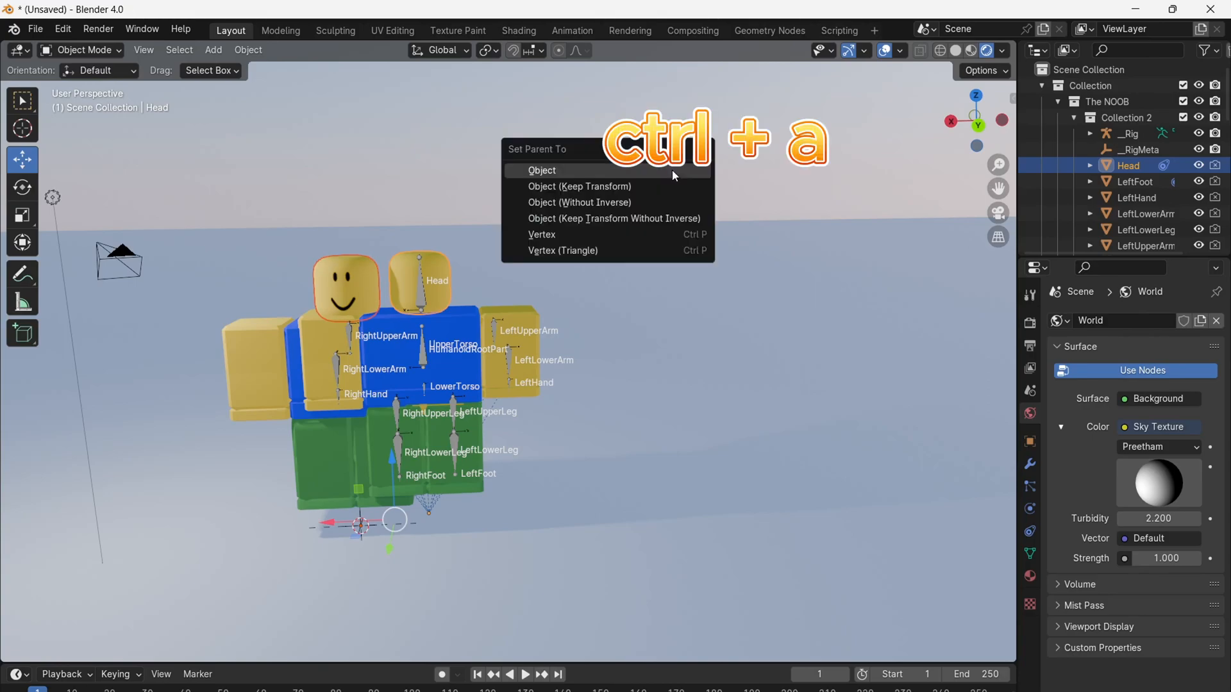
click(672, 170)
click(672, 171)
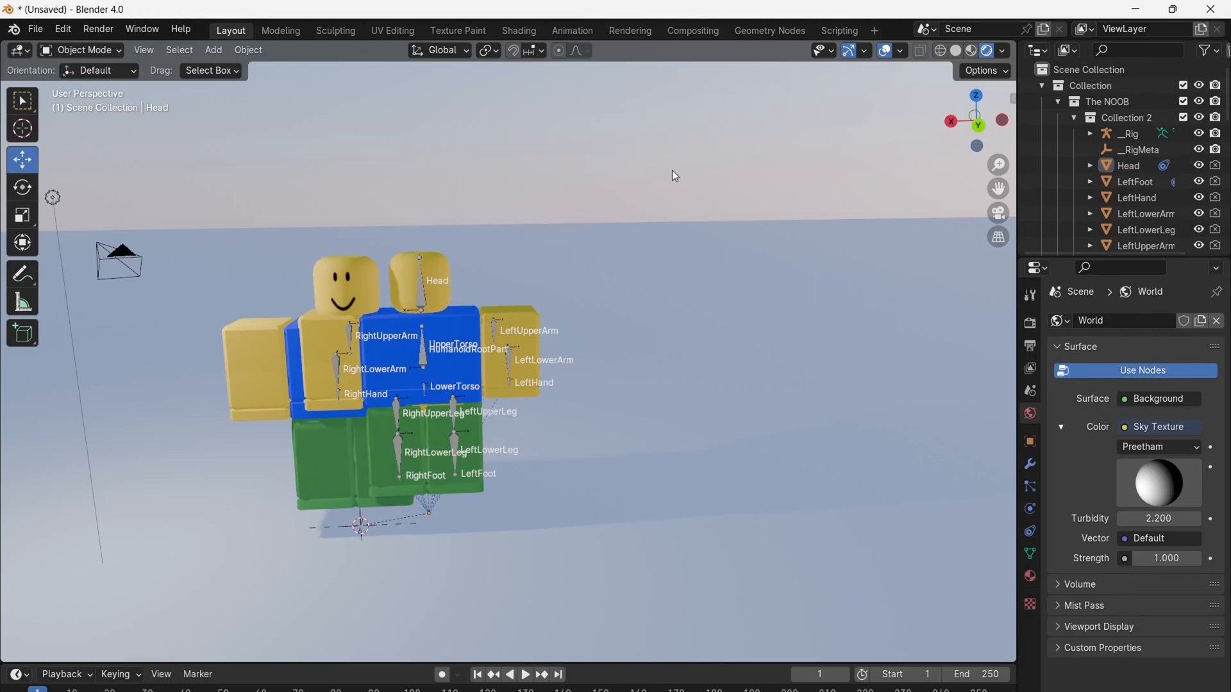
- Put the rig in Pose Mode and rotate its Head bone about the local Y axis
click(420, 297)
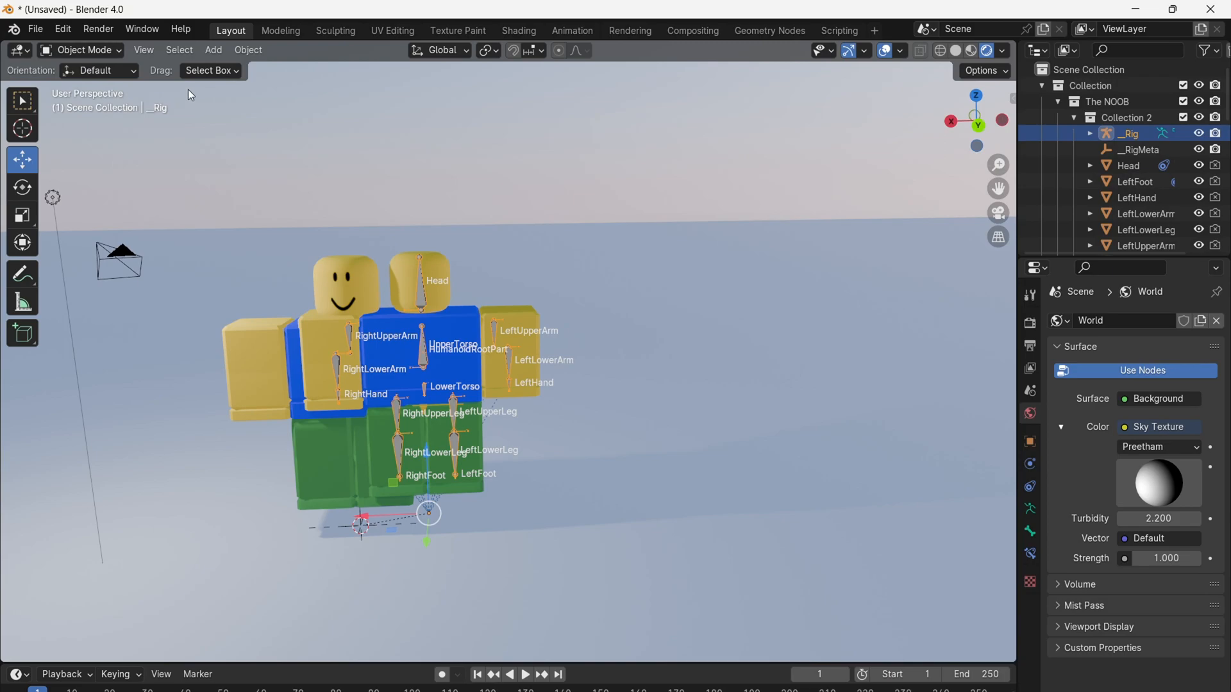
click(80, 50)
click(71, 106)
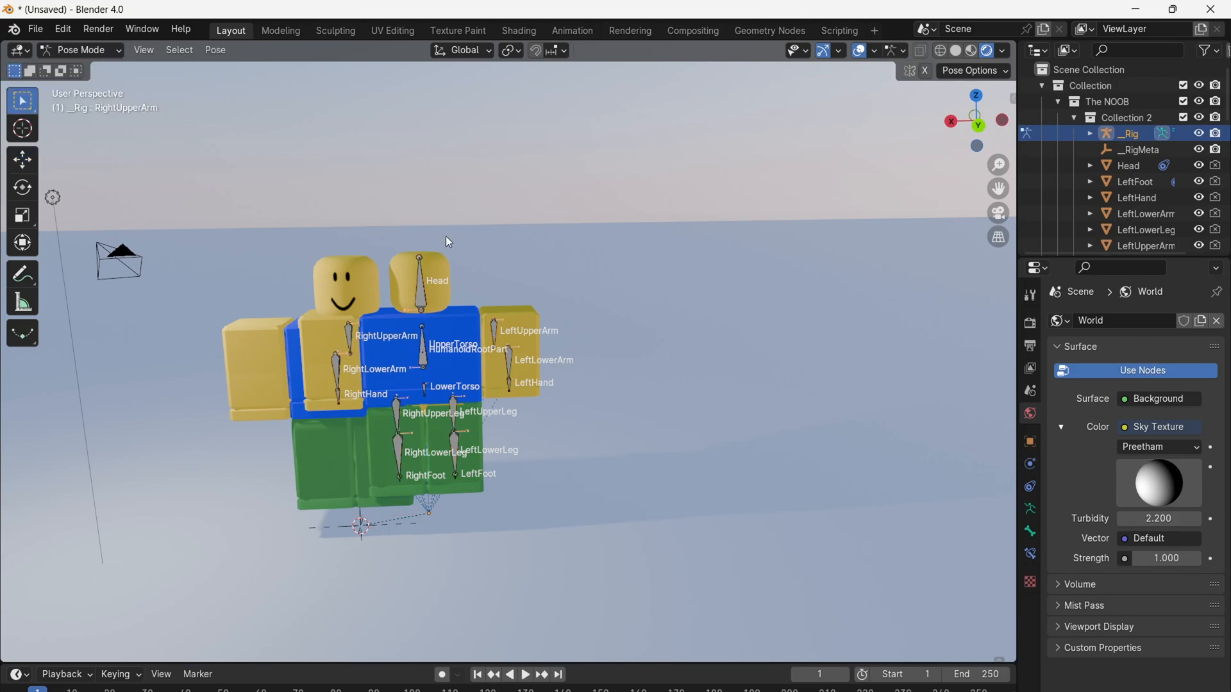
click(447, 296)
key(r)
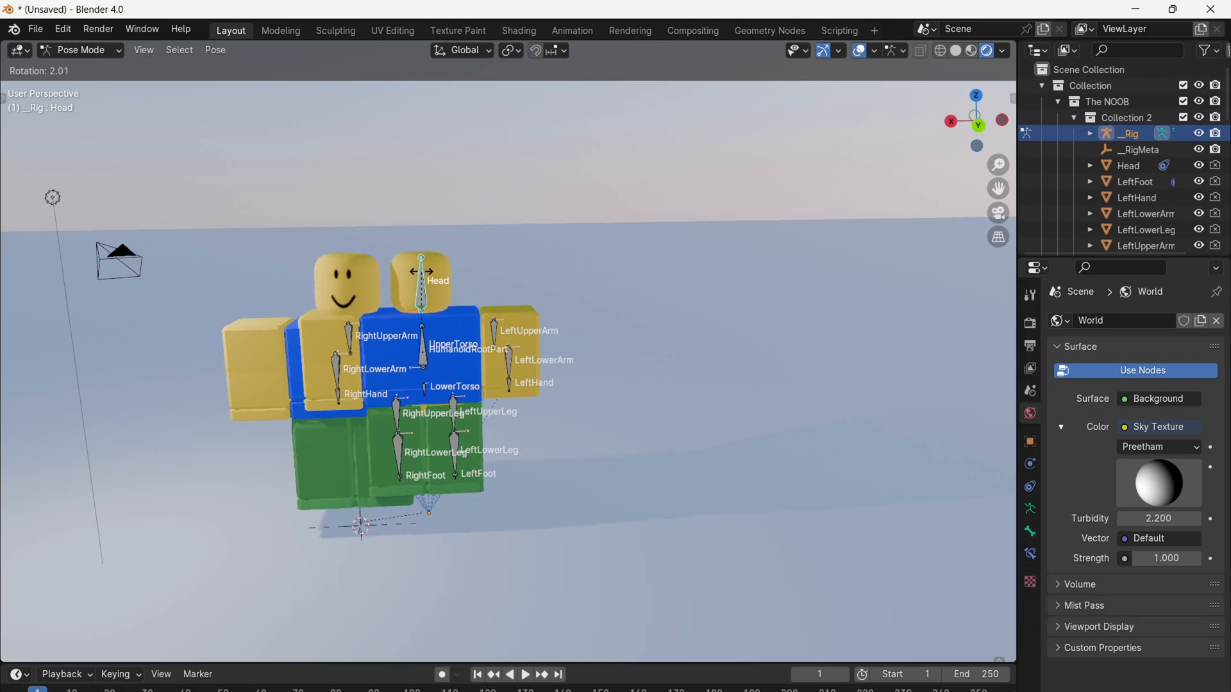
key(y)
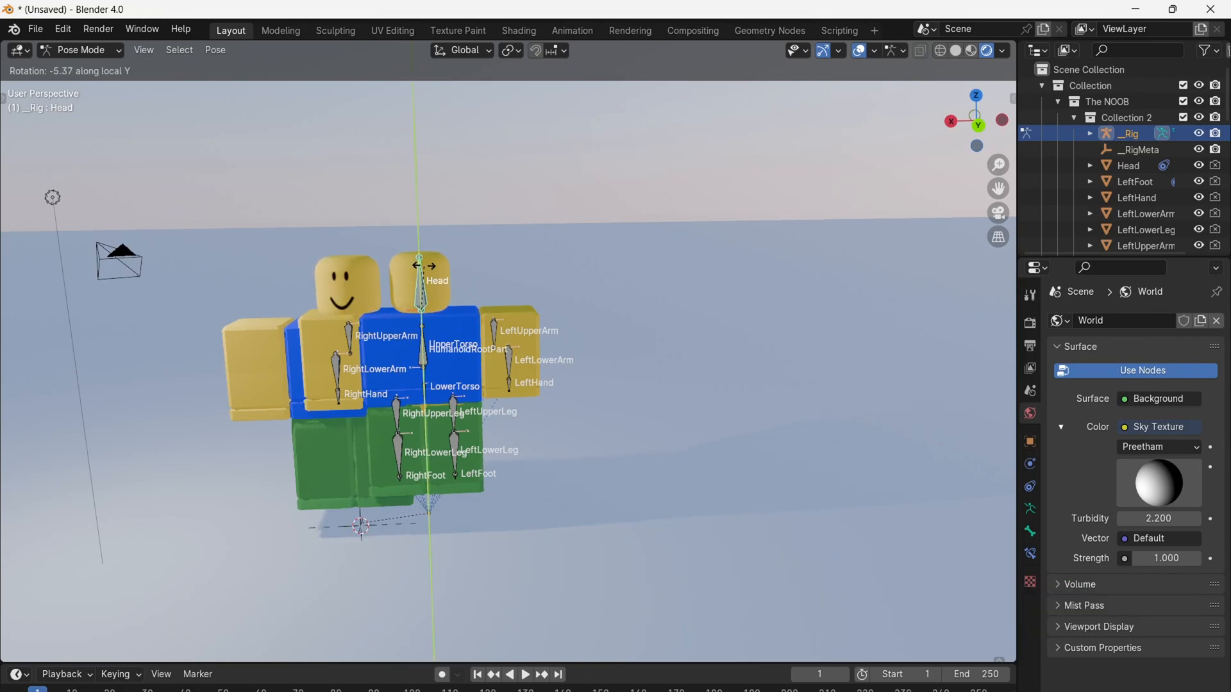
click(462, 190)
- Tilt the rig's Head bone sideways to test that the attached head mesh follows
click(423, 286)
key(r)
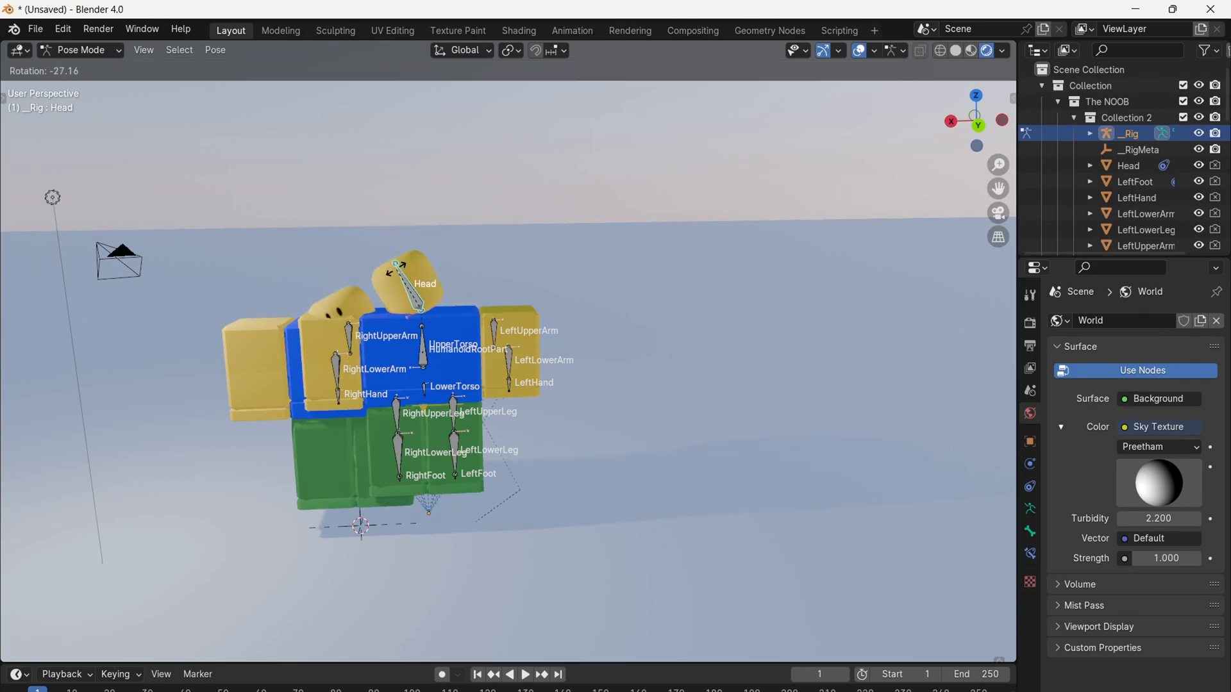
click(420, 262)
click(563, 196)
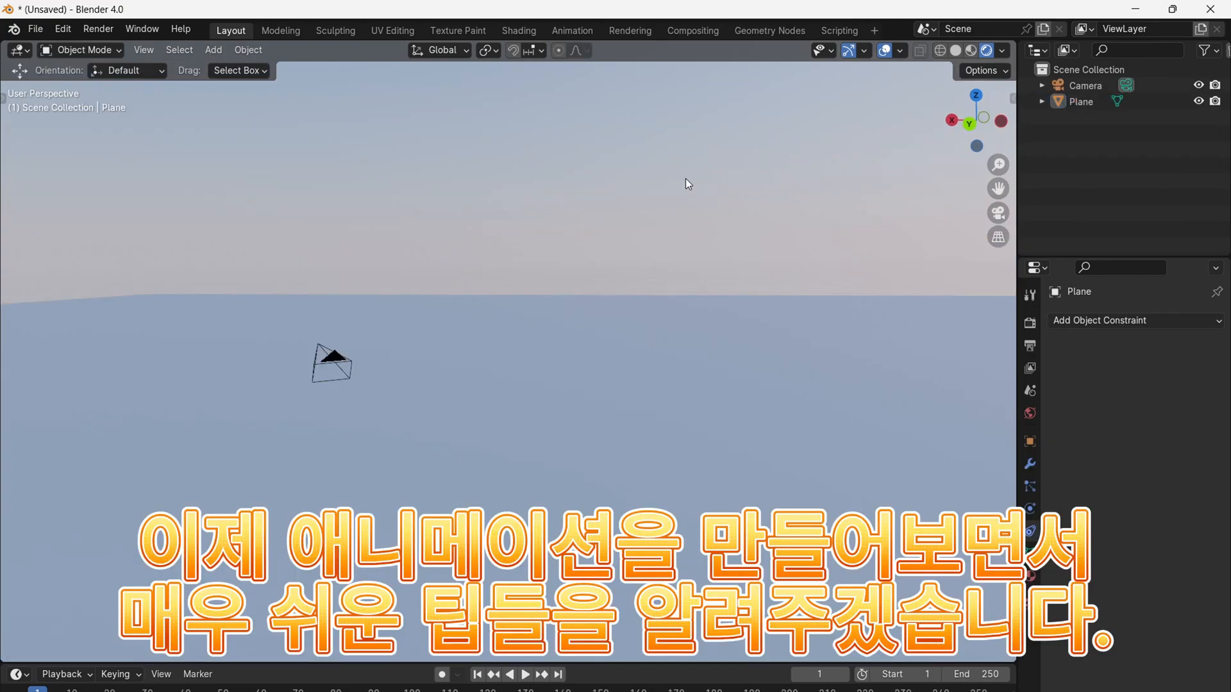
- Append The NOOB rig collection to the scene containing only the camera and plane
click(36, 29)
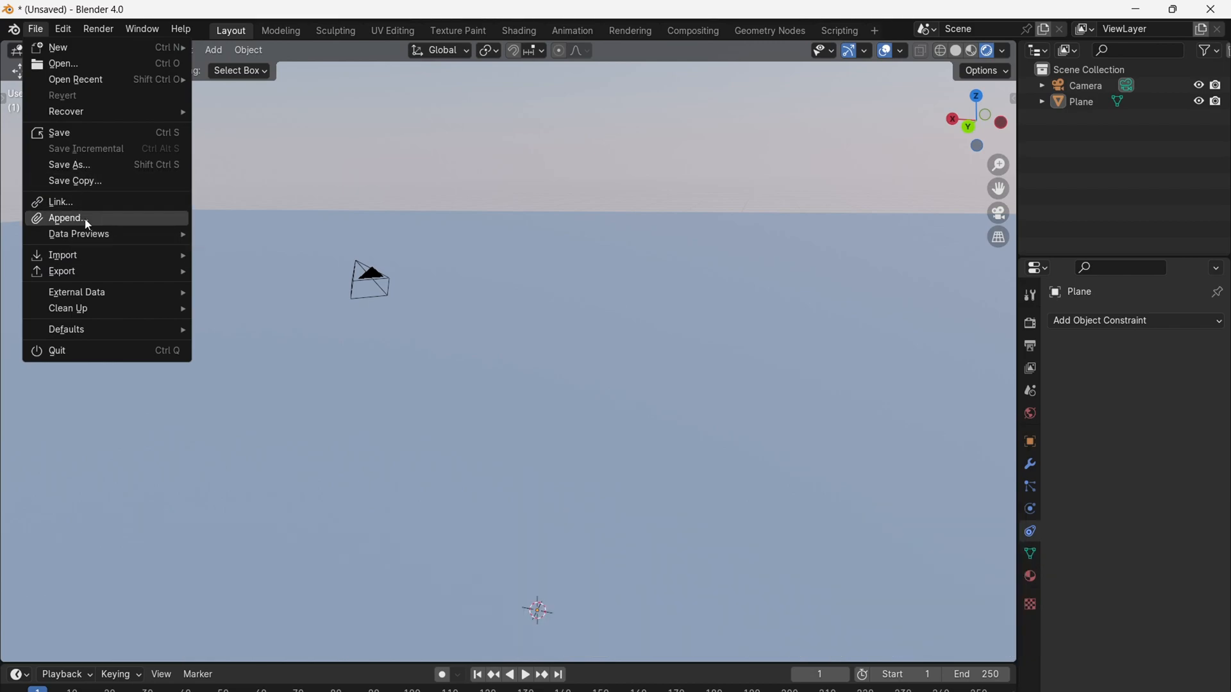
click(84, 218)
double_click(482, 266)
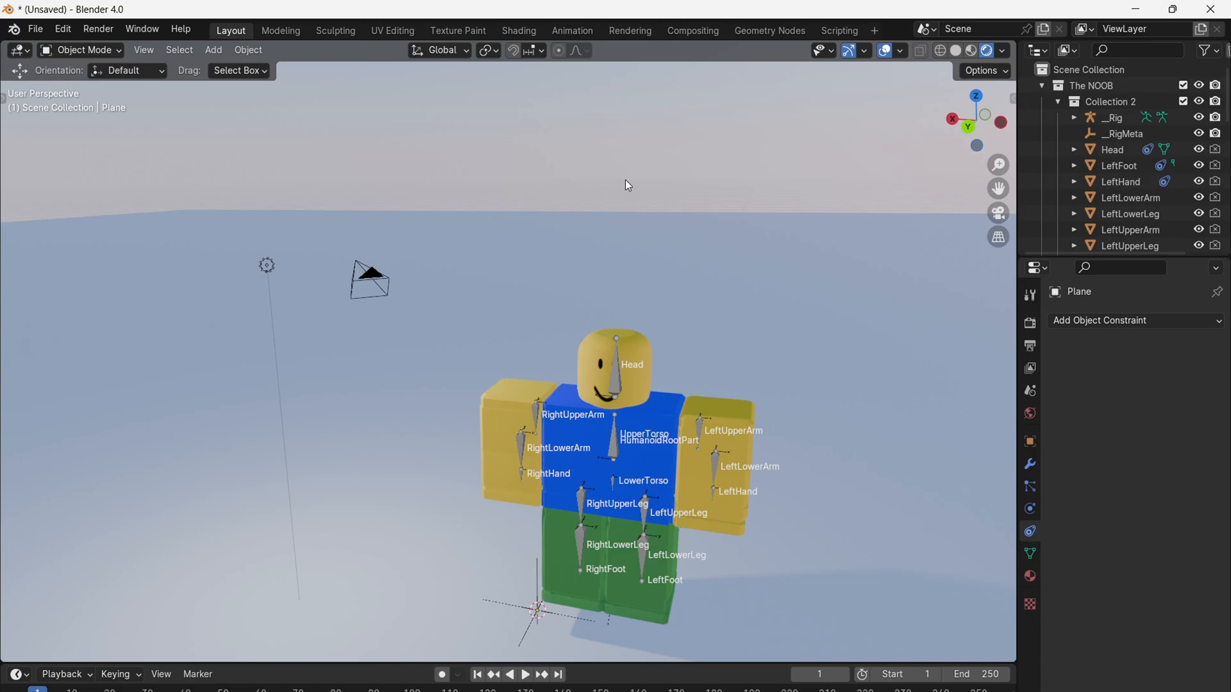
- Hide the original body part meshes in Collection 2 from the viewport, keeping the Light visible
drag(1199, 70, 1198, 110)
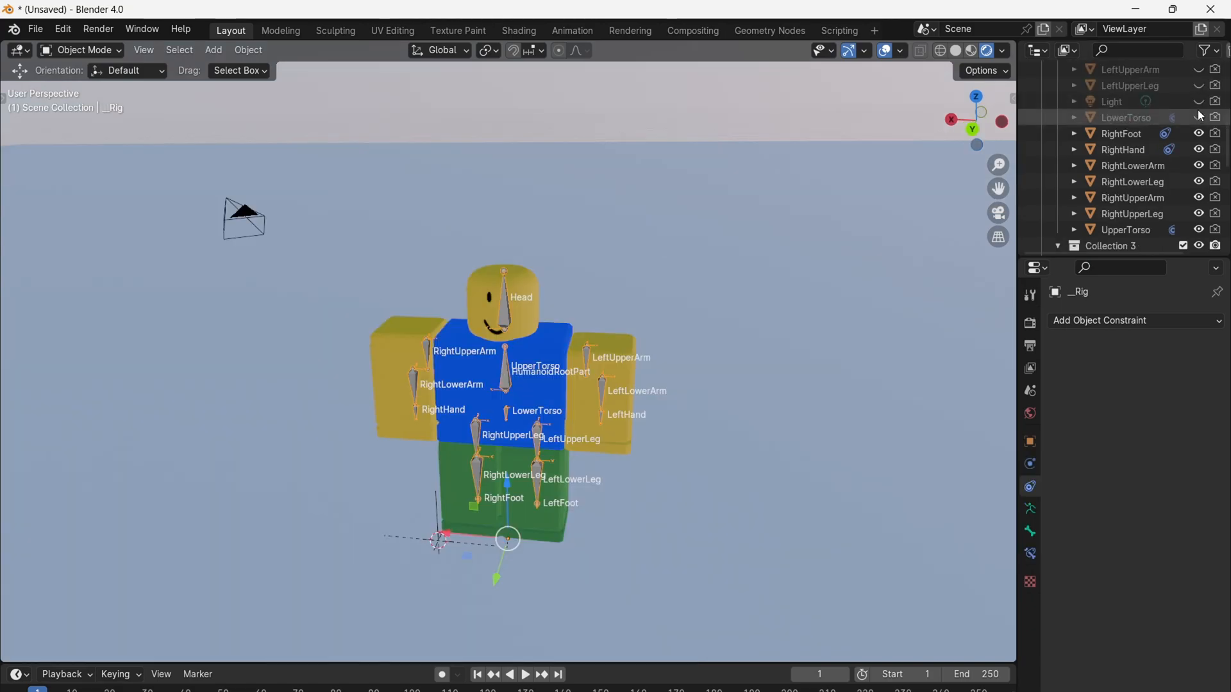
click(1198, 108)
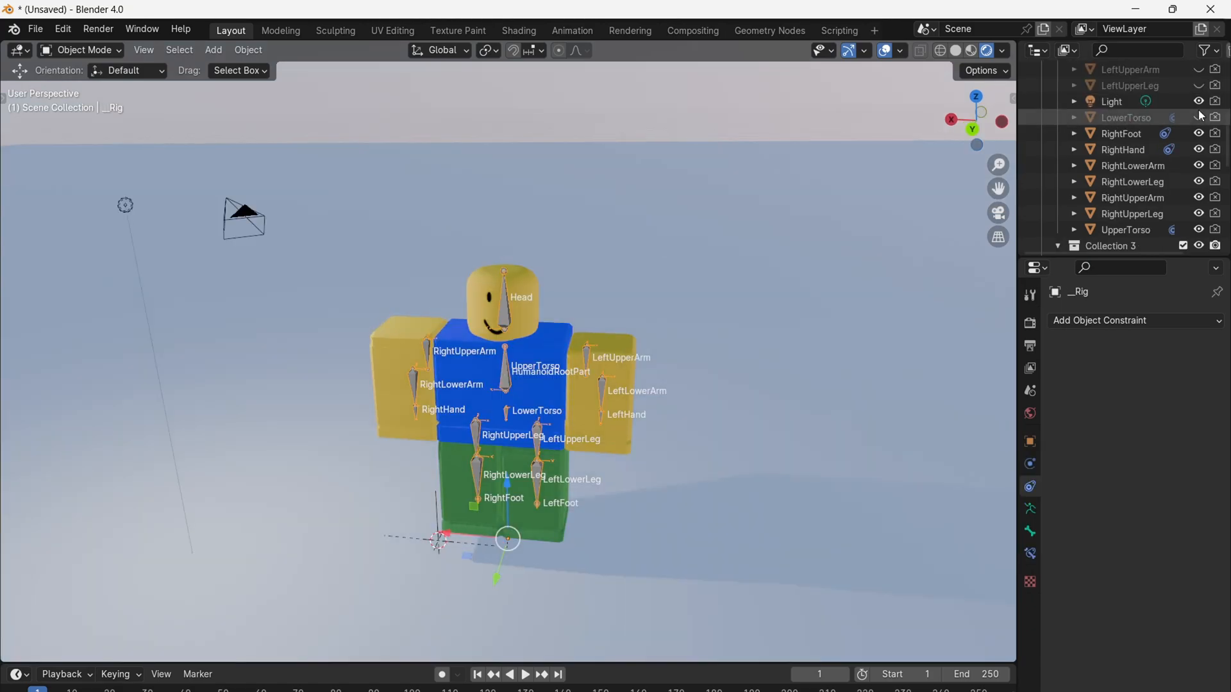
click(1198, 117)
drag(1201, 117, 1199, 229)
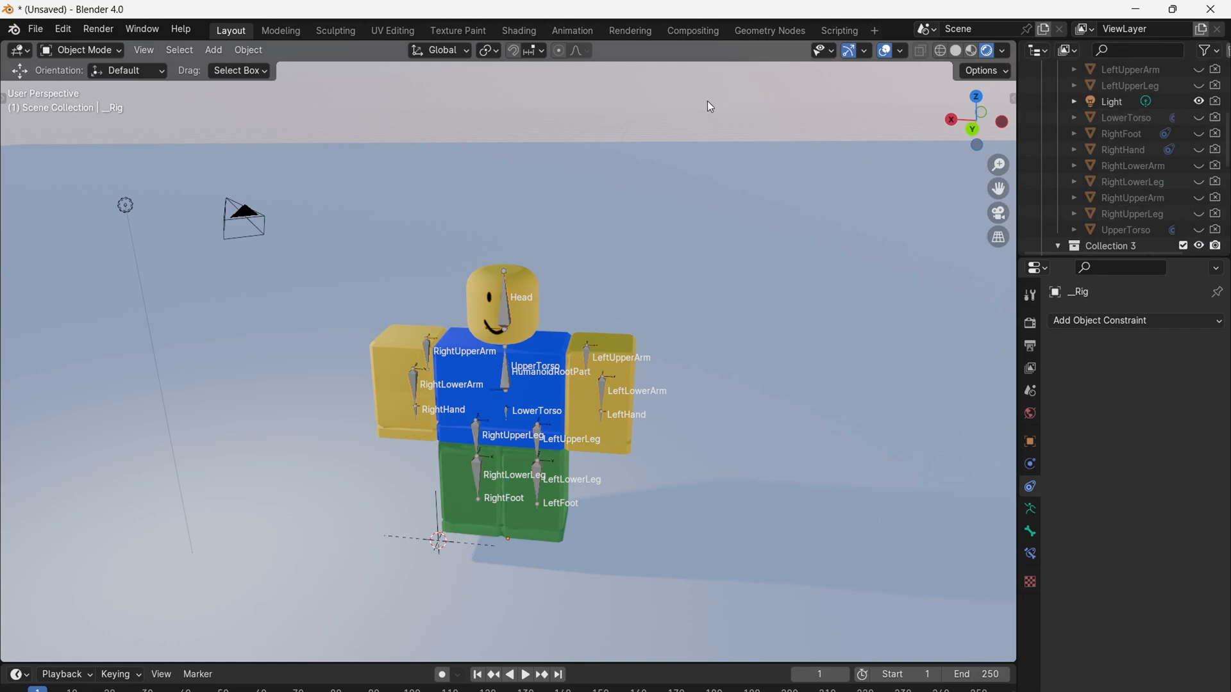
- Fly the view in close to the noob character and back out with walk navigation
key(shift+grave)
key(w)
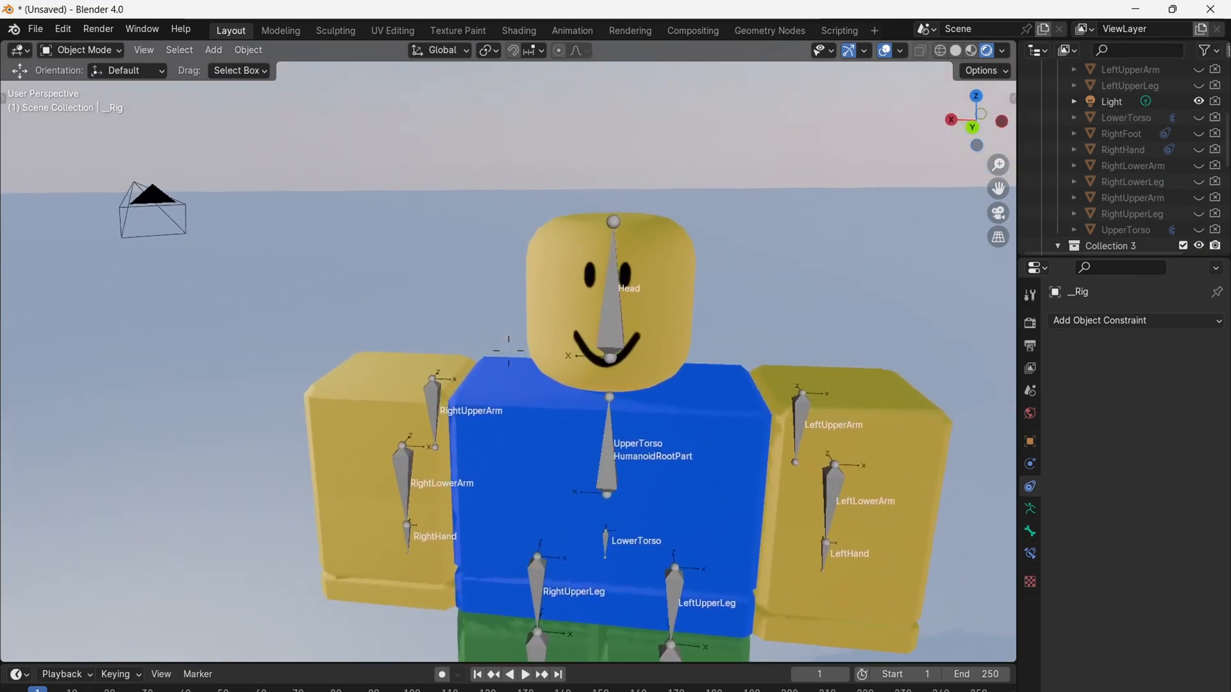
key(s)
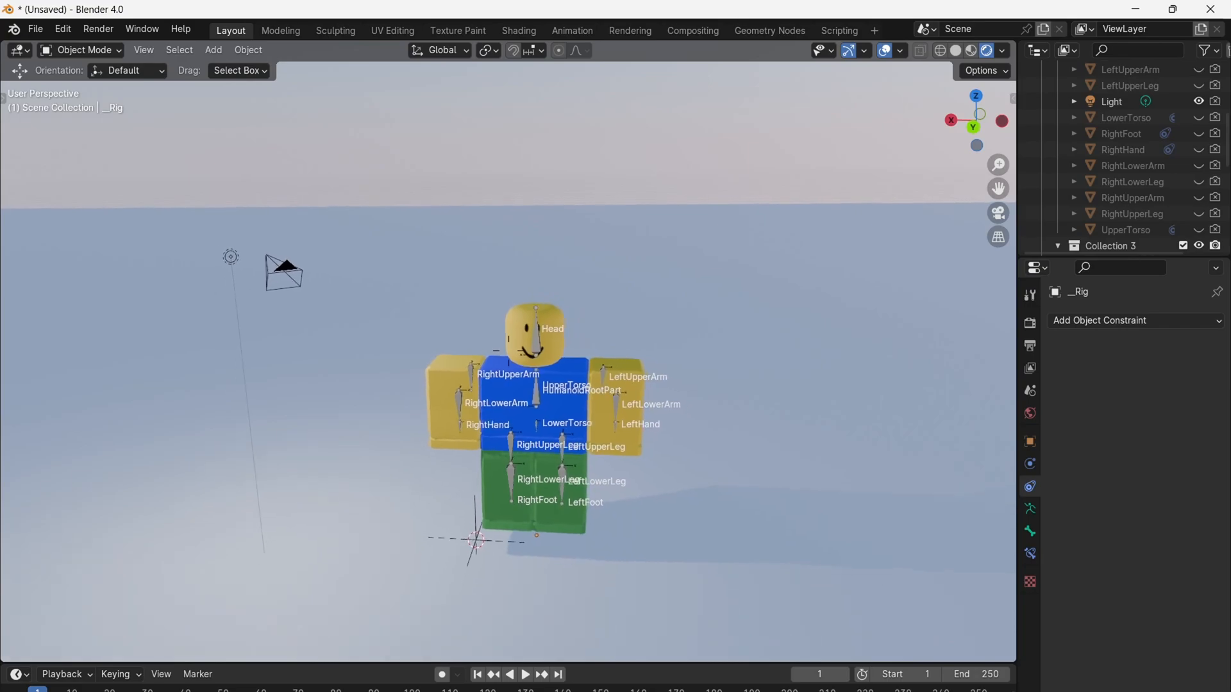
key(w)
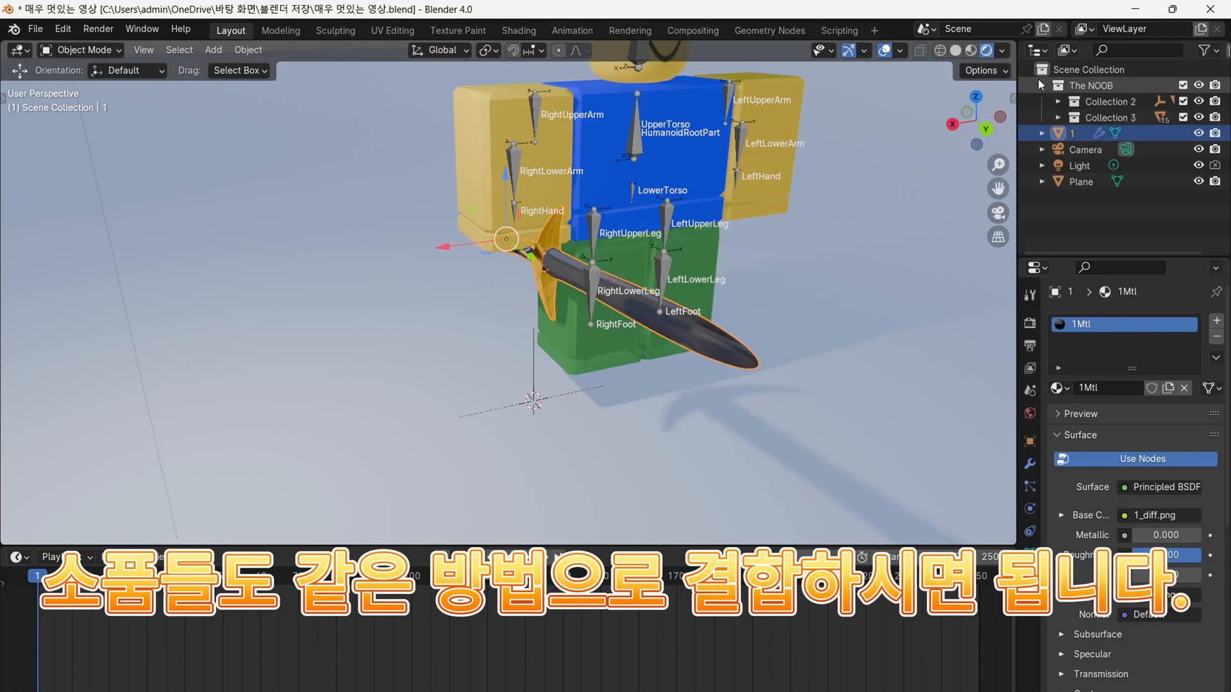
- Expand Collection 2 of The NOOB to look through its parts
click(1055, 100)
scroll(1098, 163, down, 2)
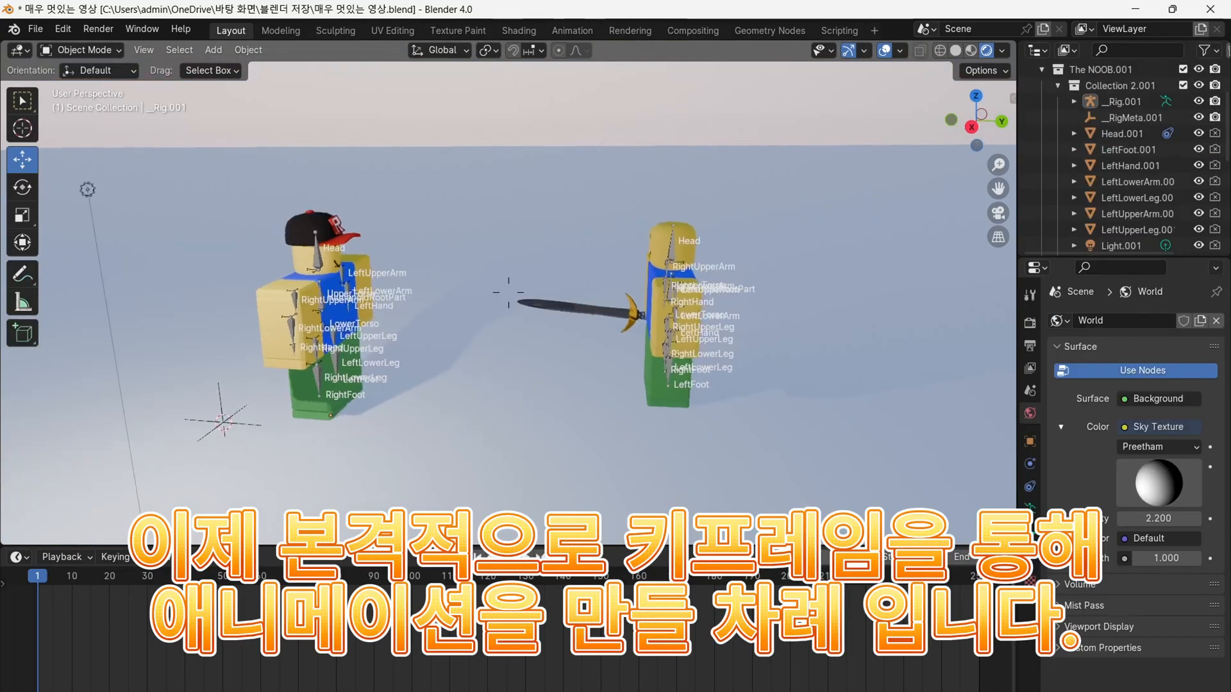
- Look through the scene camera and reframe it with walk navigation so both characters fit inside the frame
key(s)
click(260, 102)
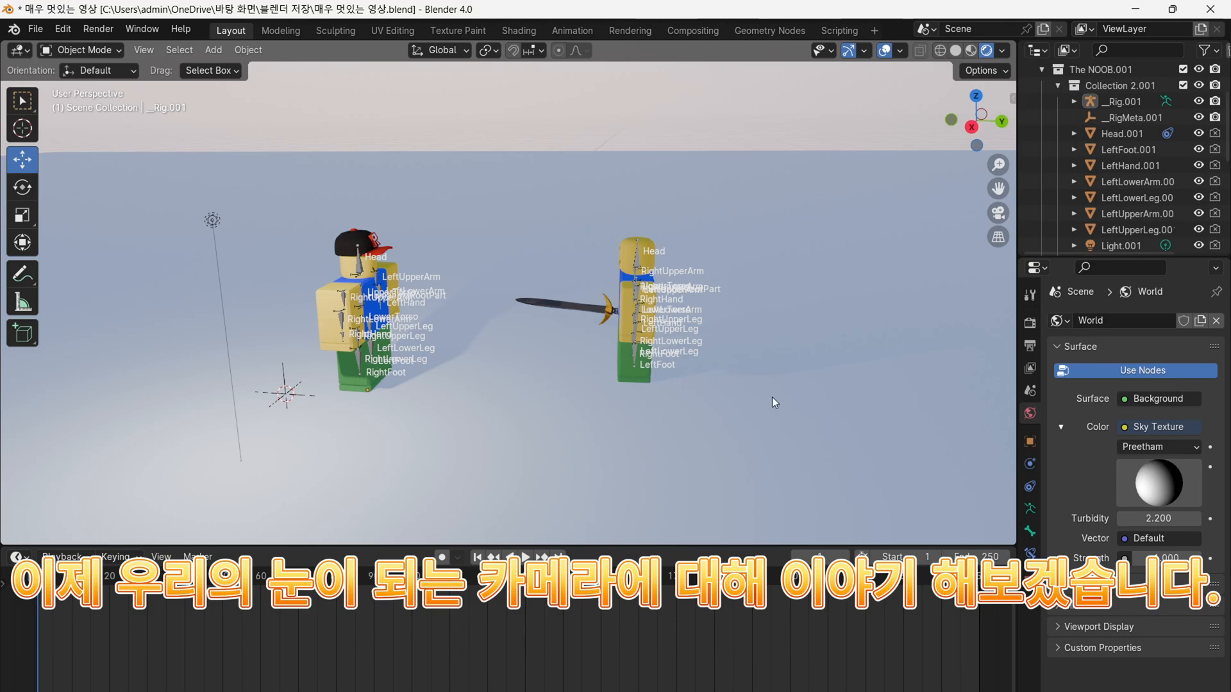
key(KP_0)
key(shift+grave)
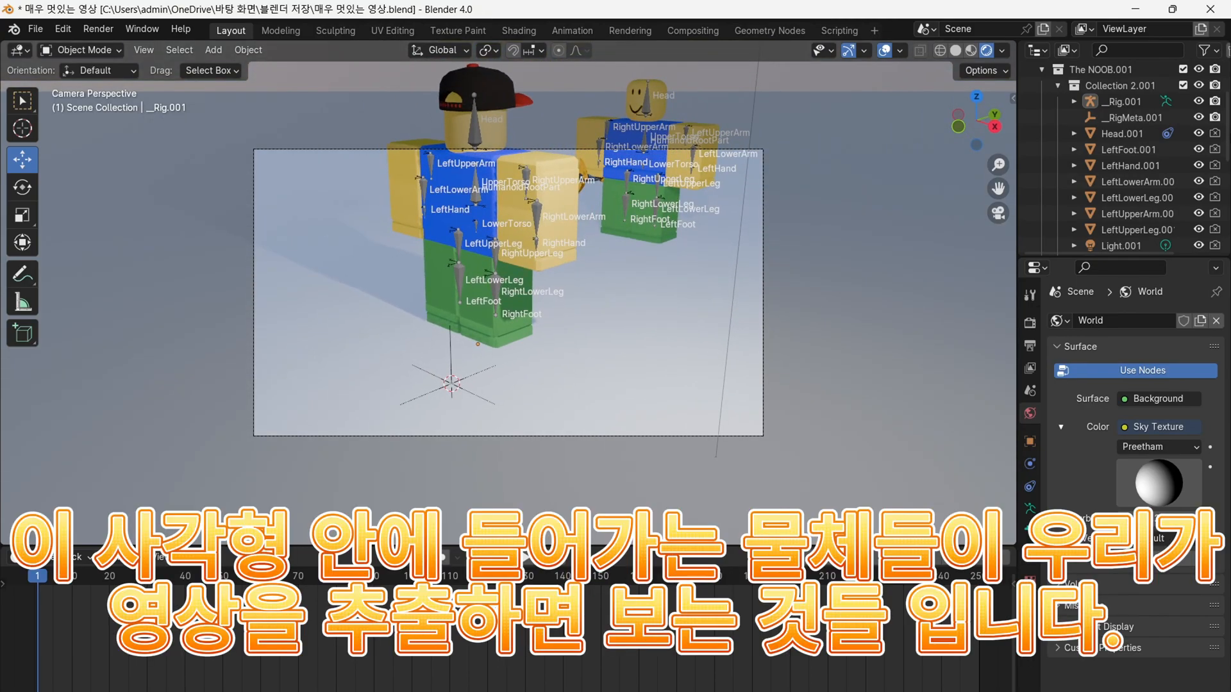
click(1058, 85)
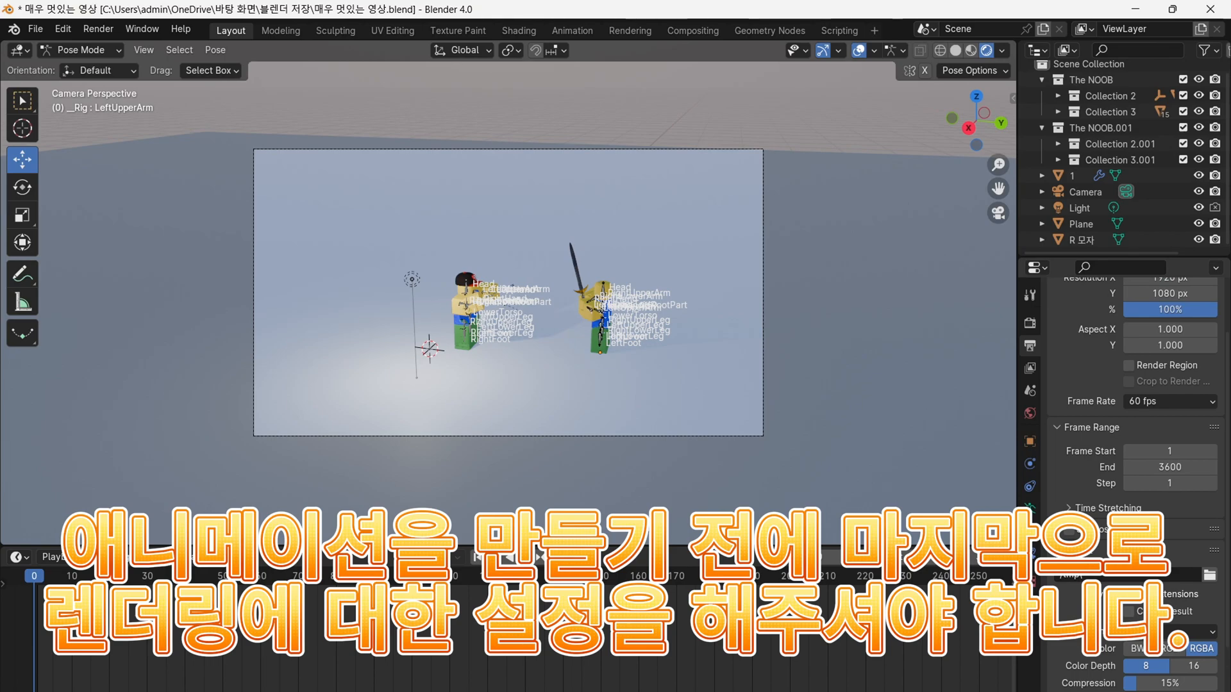
- Set the render output format to FFmpeg Video with an MPEG-4 encoding container
scroll(1187, 571, down, 5)
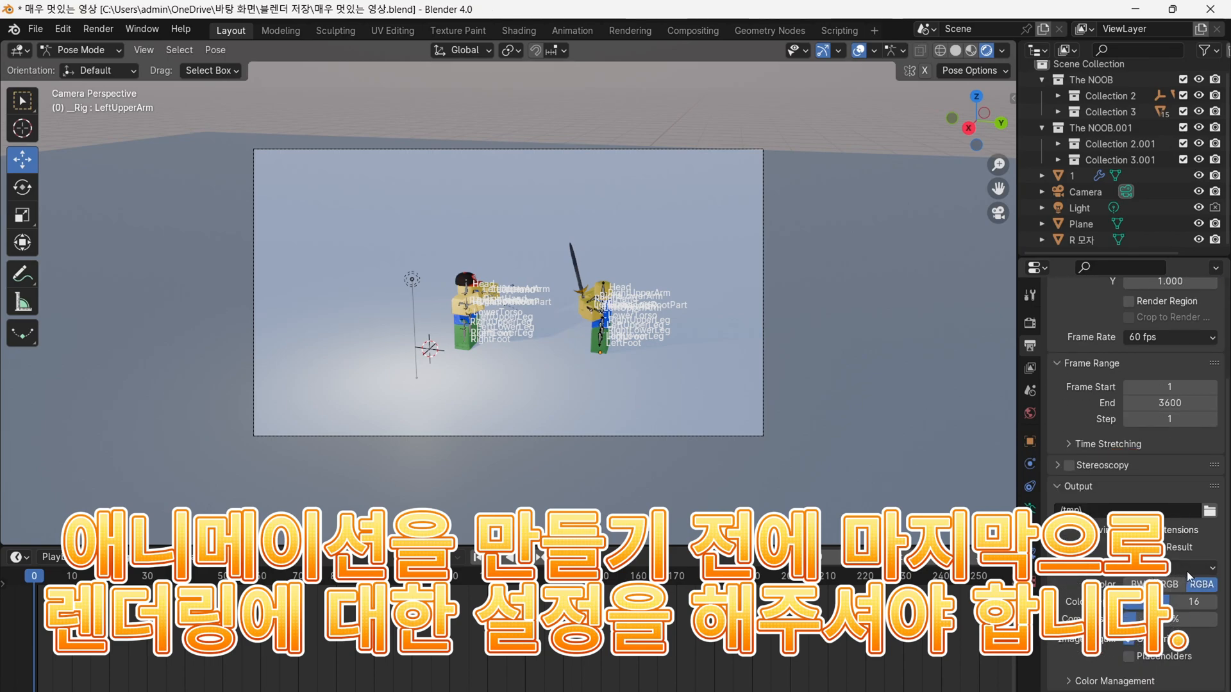
click(1187, 571)
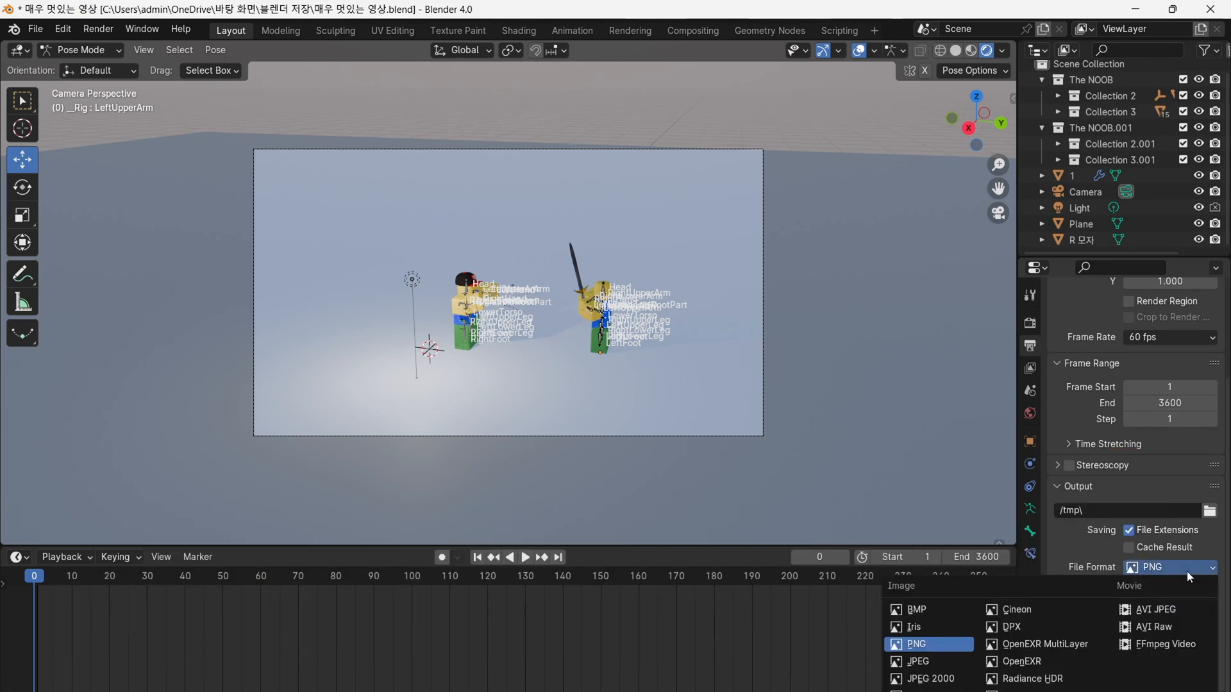
click(1191, 647)
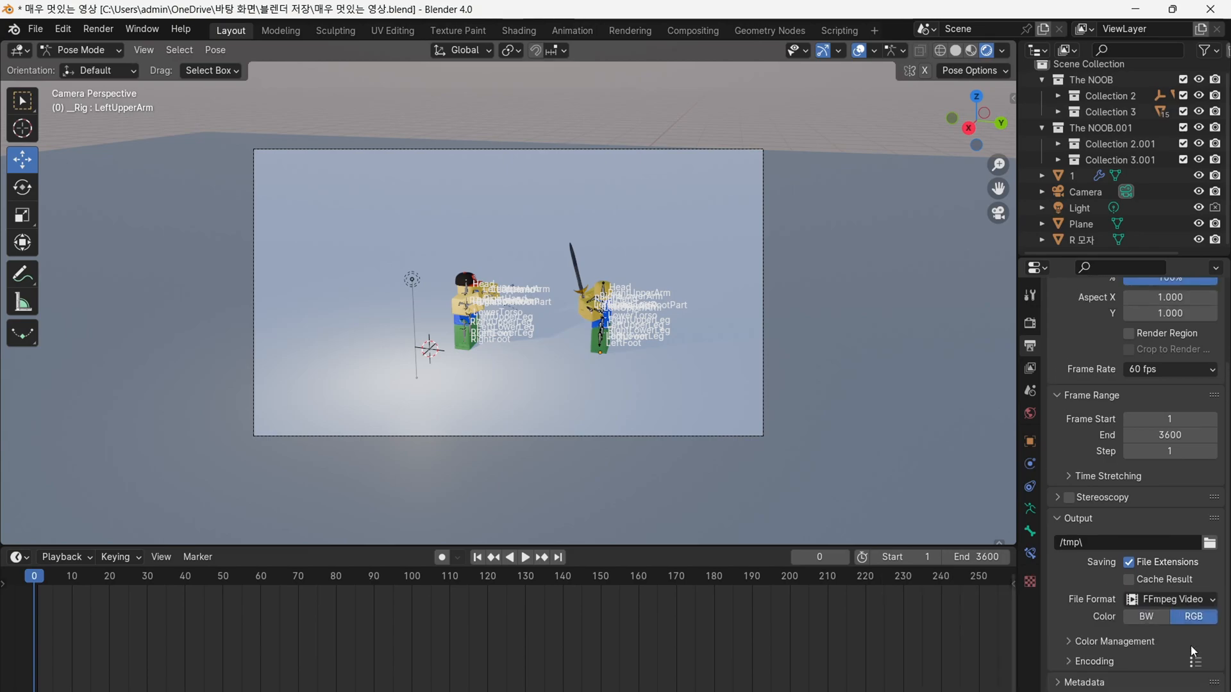
click(1085, 661)
scroll(1086, 643, down, 5)
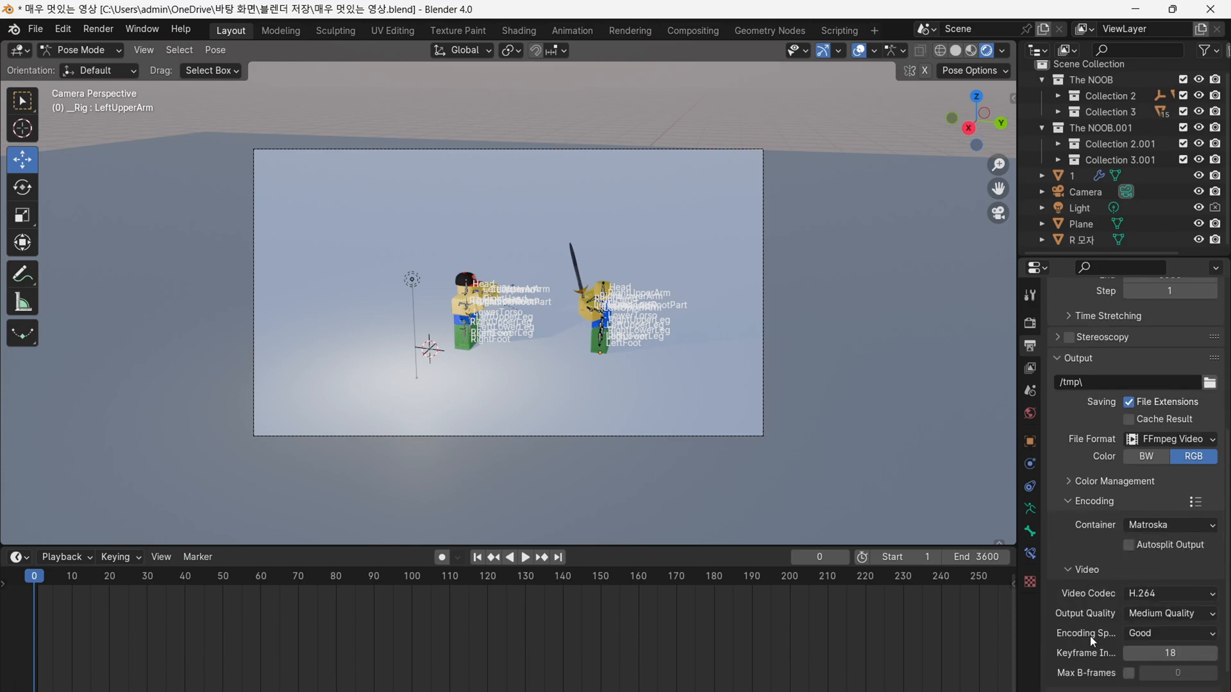
click(1193, 526)
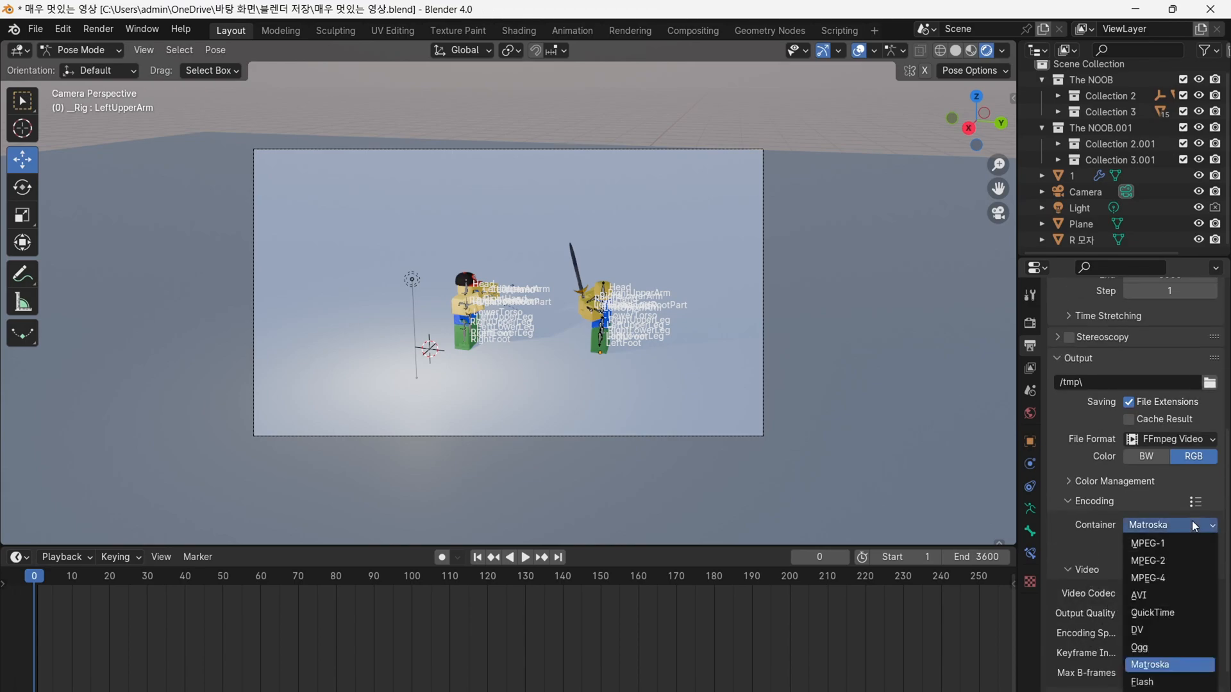
click(1178, 578)
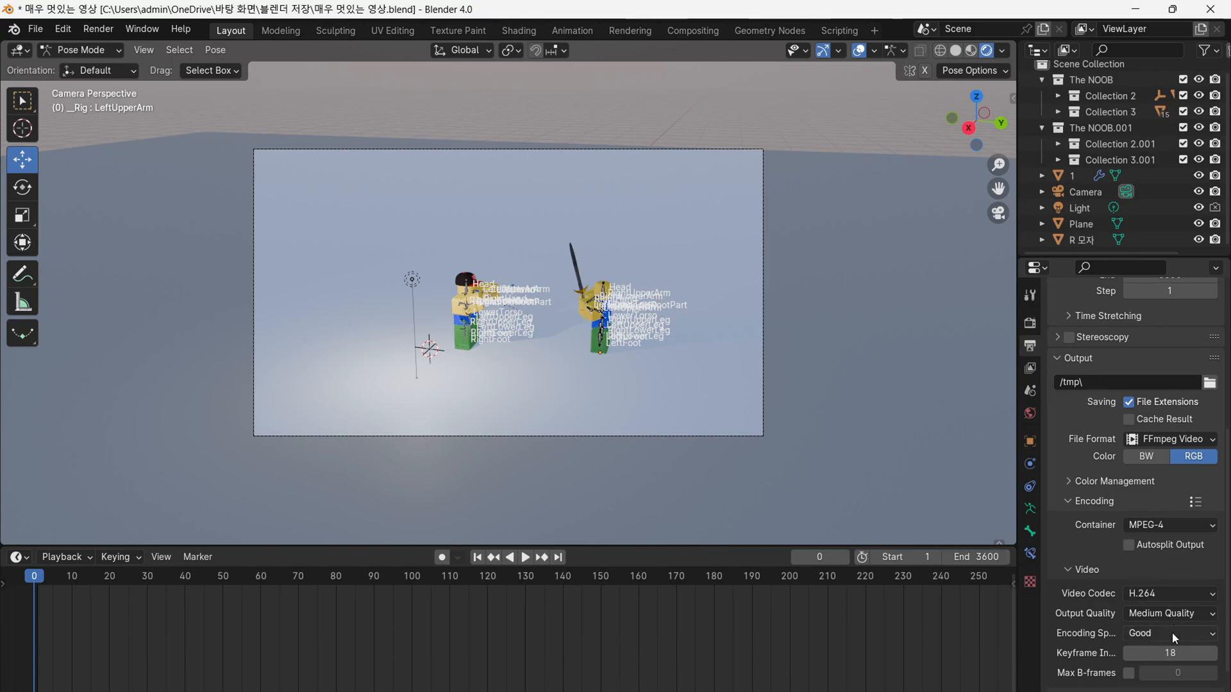
click(1070, 501)
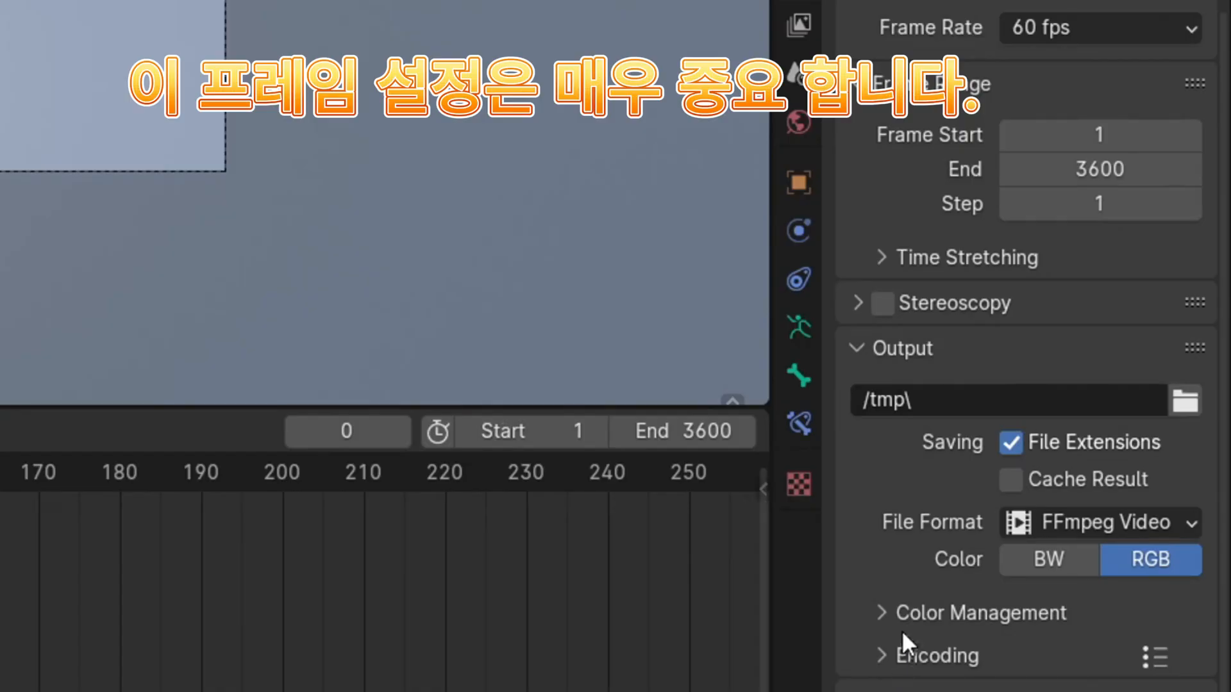
scroll(932, 552, up, 5)
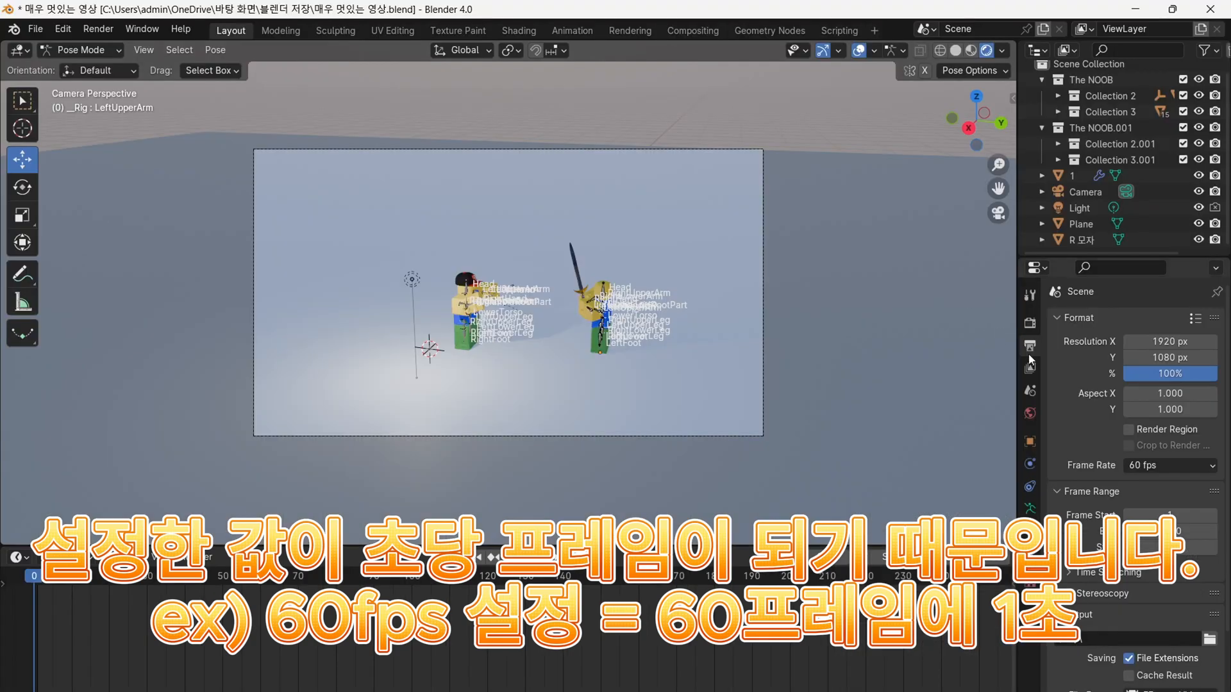
- Show the World properties and return from Pose Mode to Object Mode
click(800, 24)
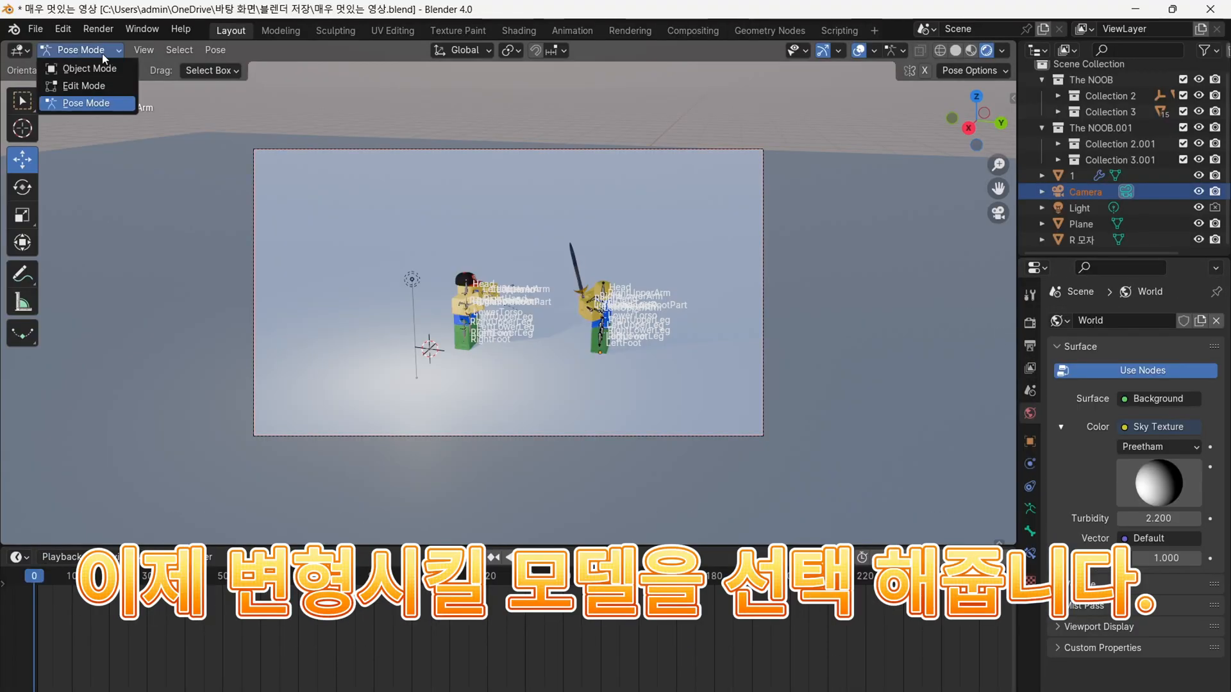
click(119, 68)
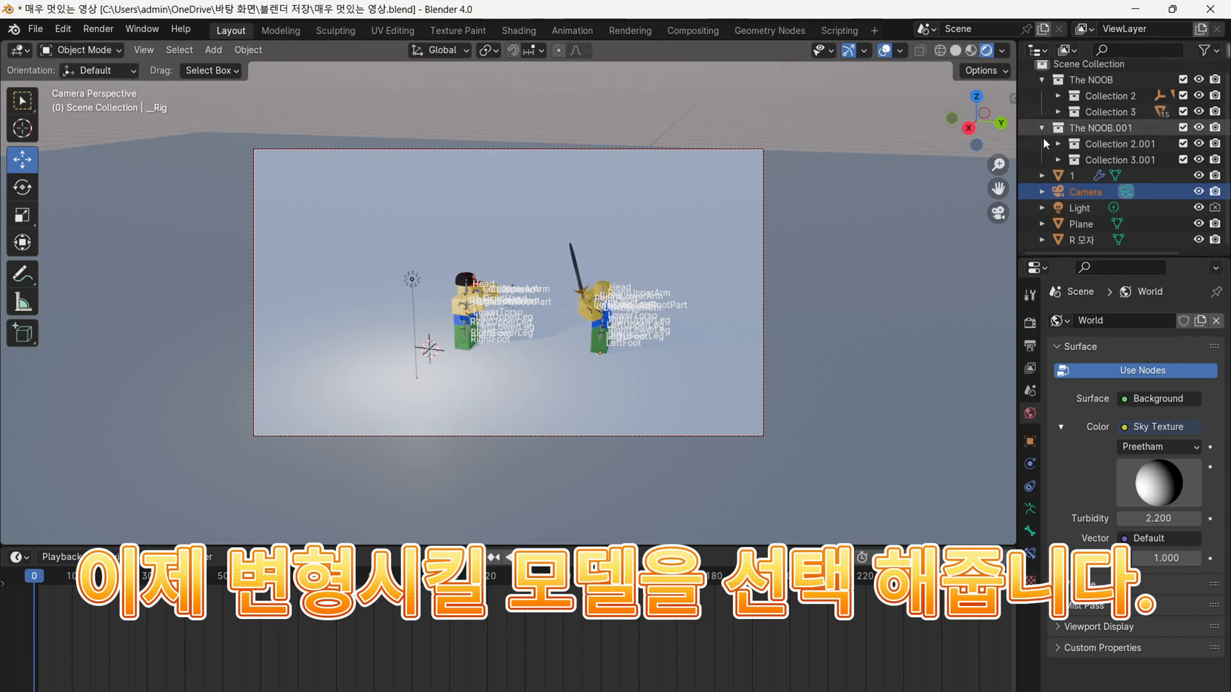
- Key the camera's location, rotation and scale at frame 0, and remove the keyframe from its lens type
click(1081, 192)
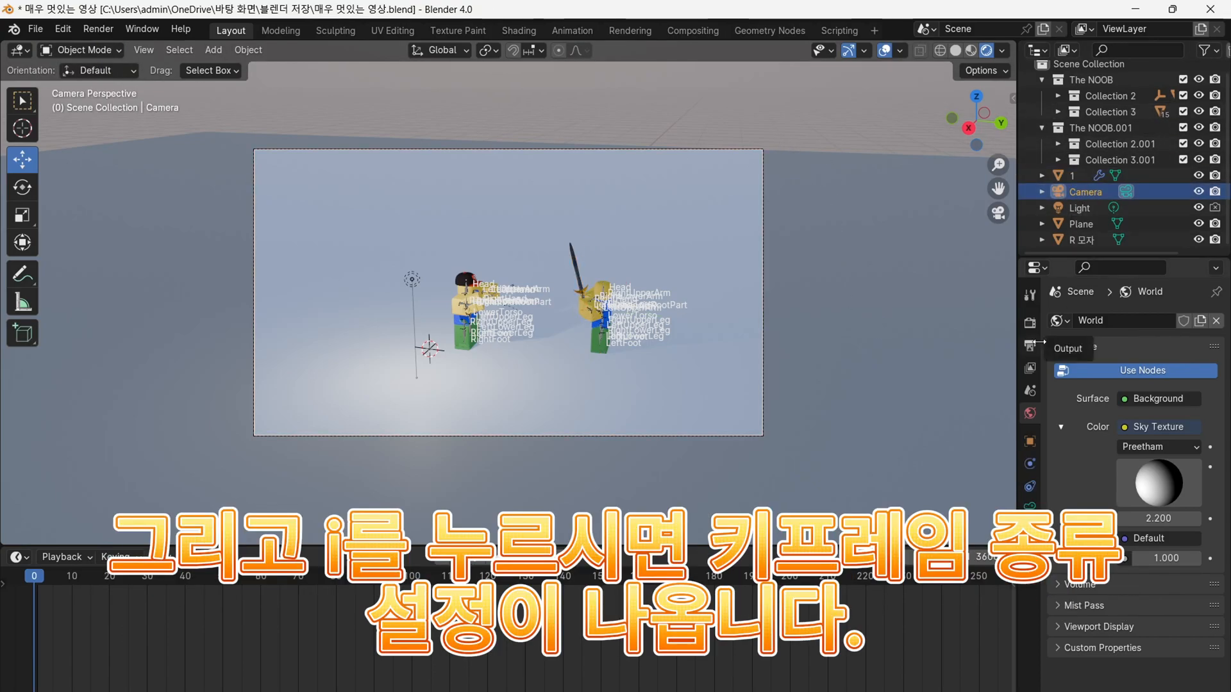
click(1030, 506)
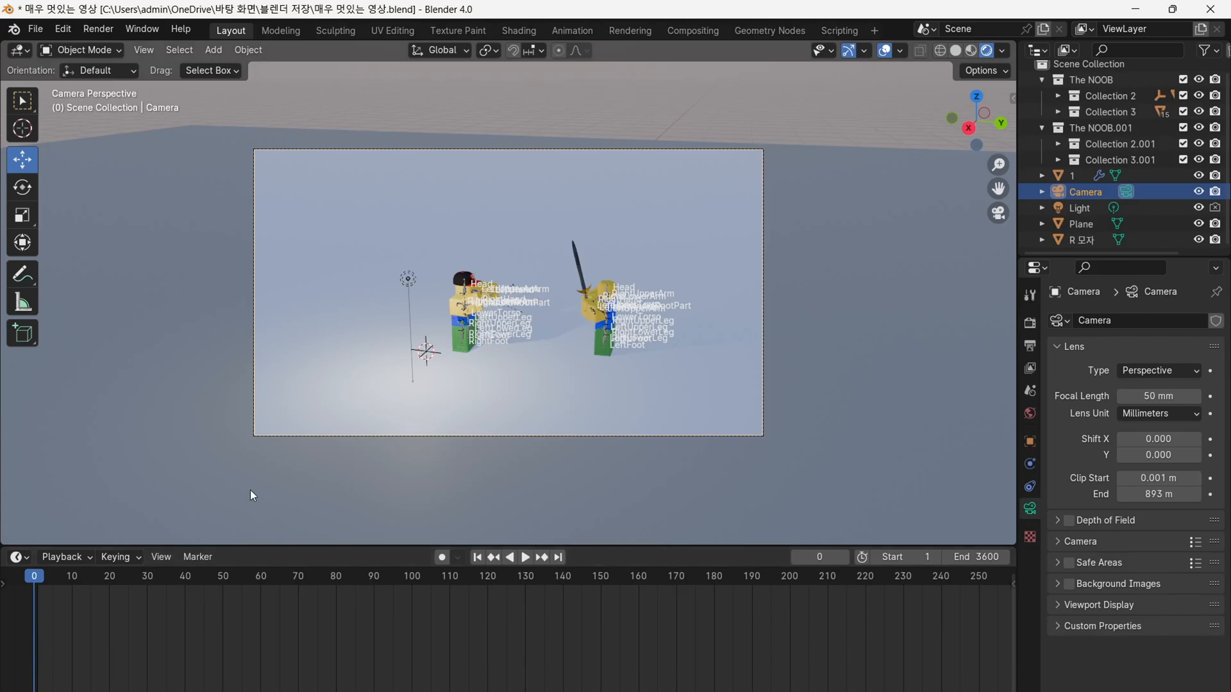
key(k)
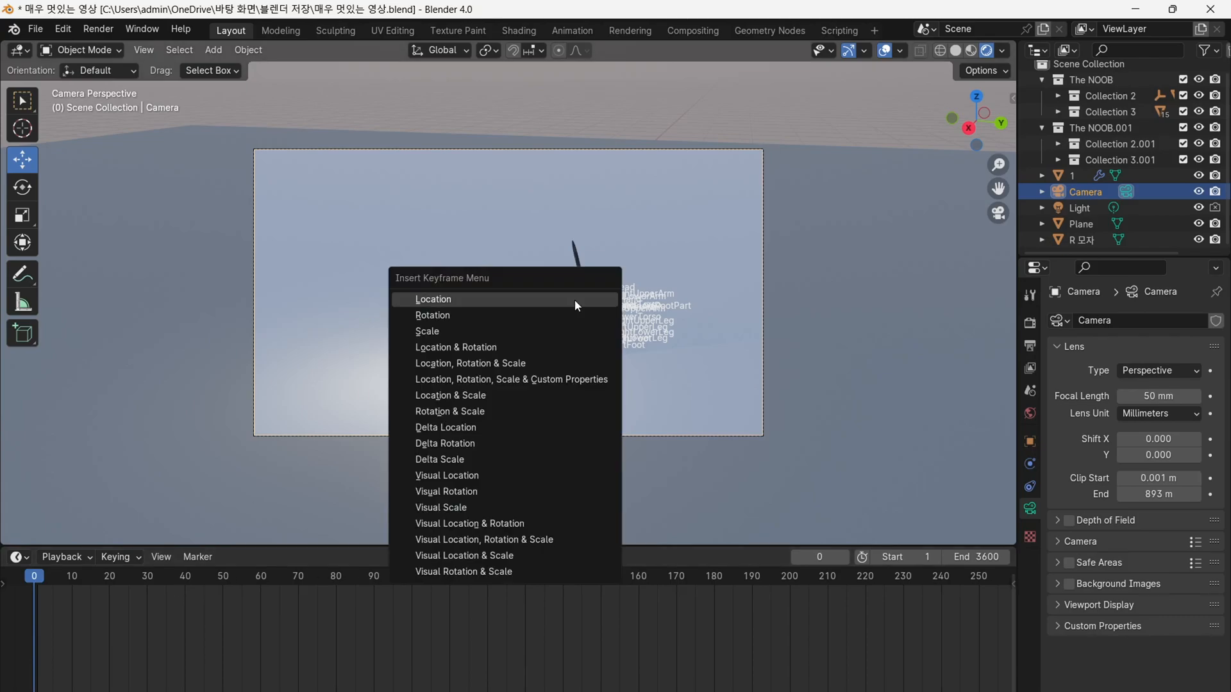
click(559, 367)
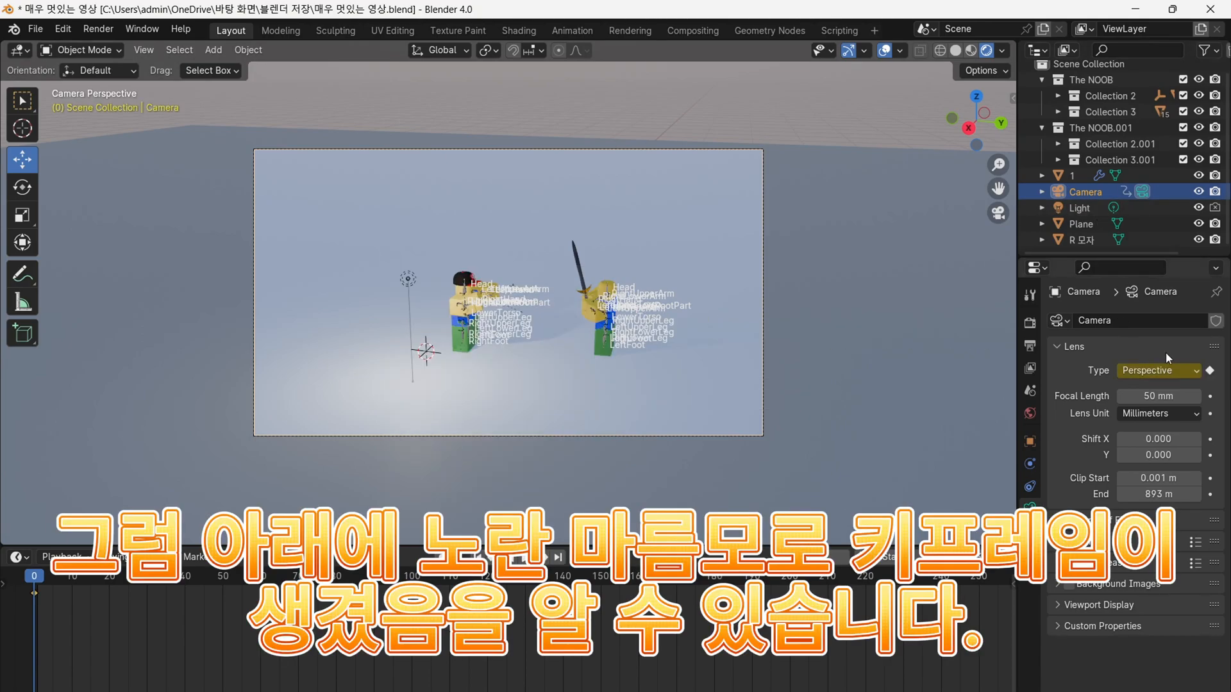
click(1158, 370)
click(1210, 371)
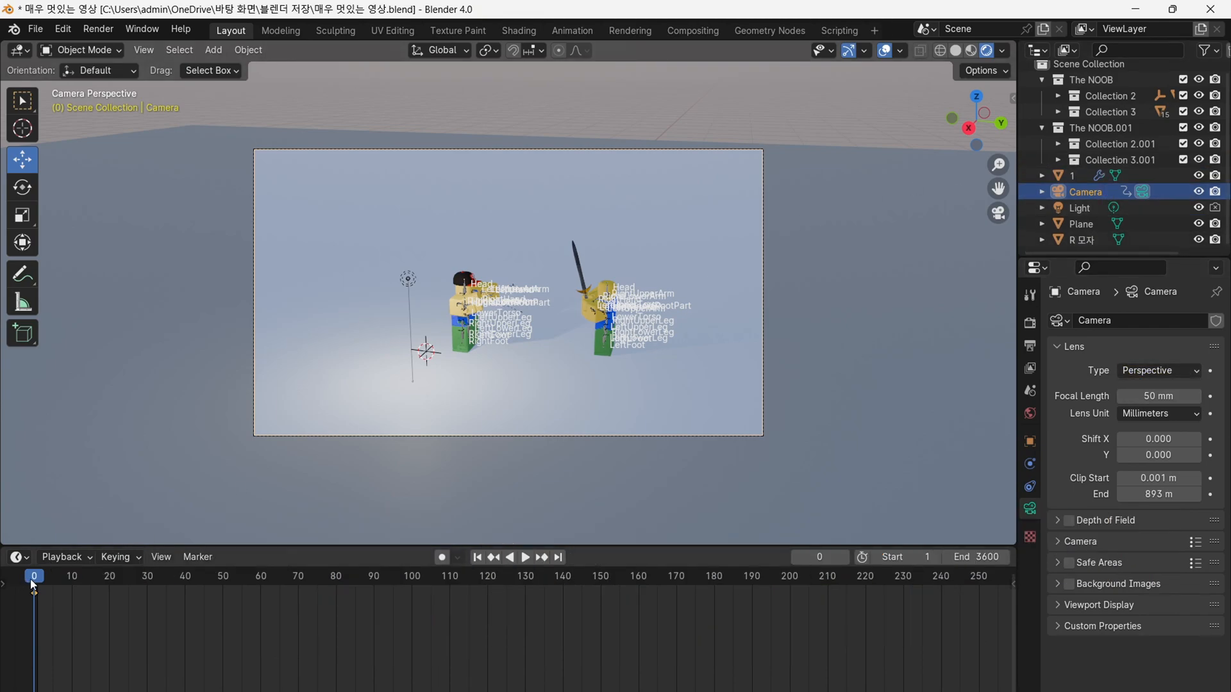
- Turn on auto keying at frame 180 and bring the camera closer to both characters with walk navigation
drag(30, 579, 713, 616)
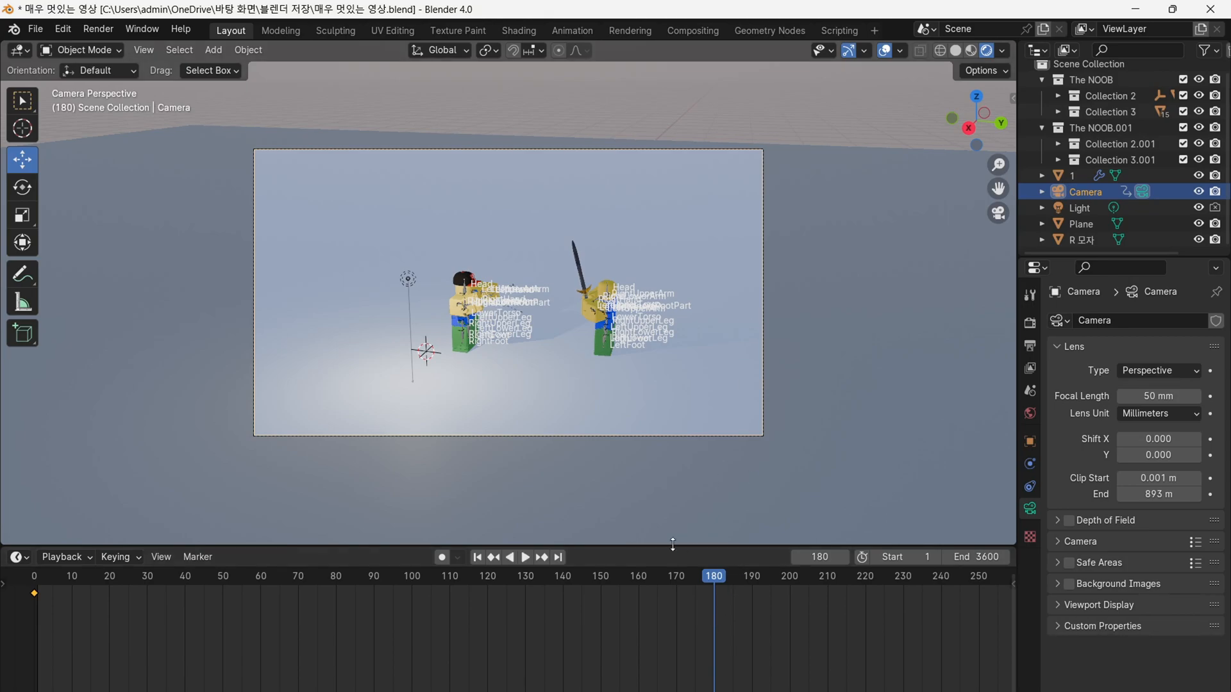
click(444, 557)
key(shift+grave)
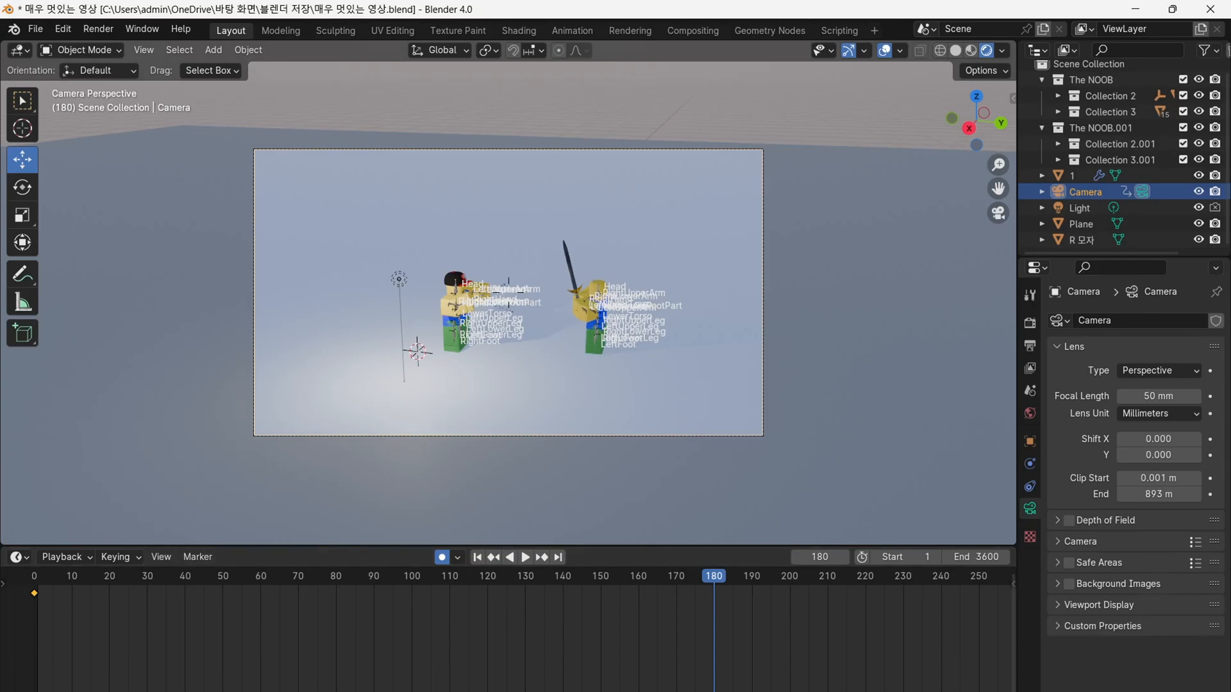
key(w)
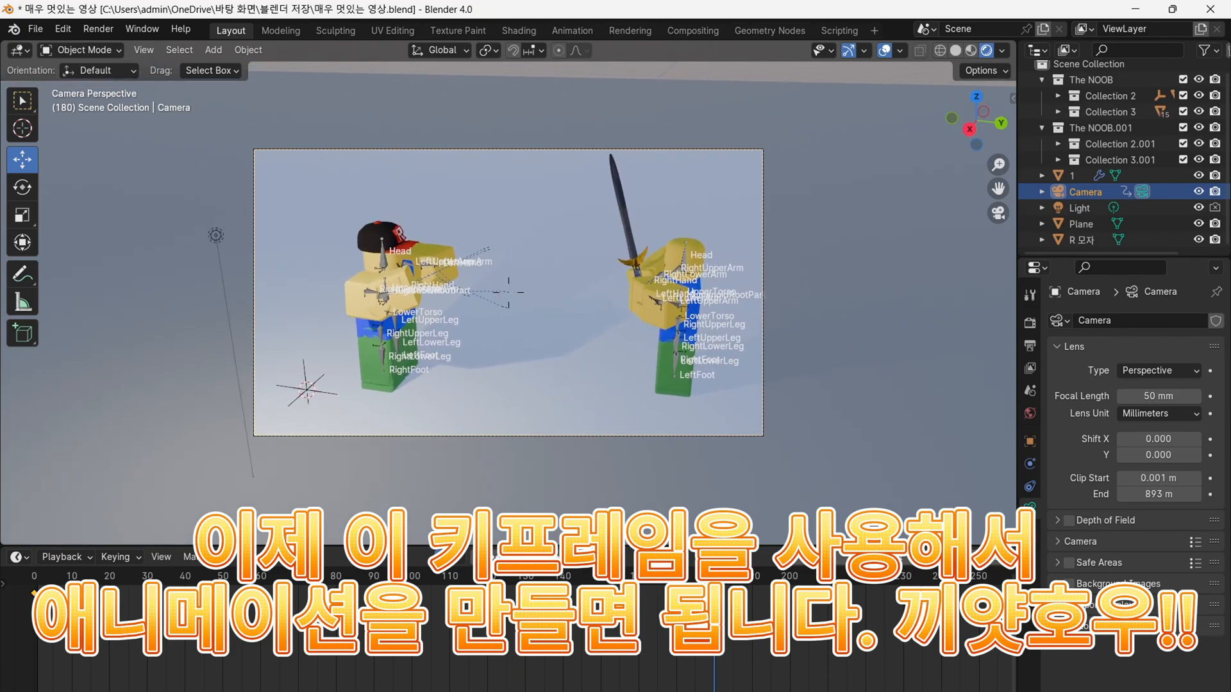
click(527, 471)
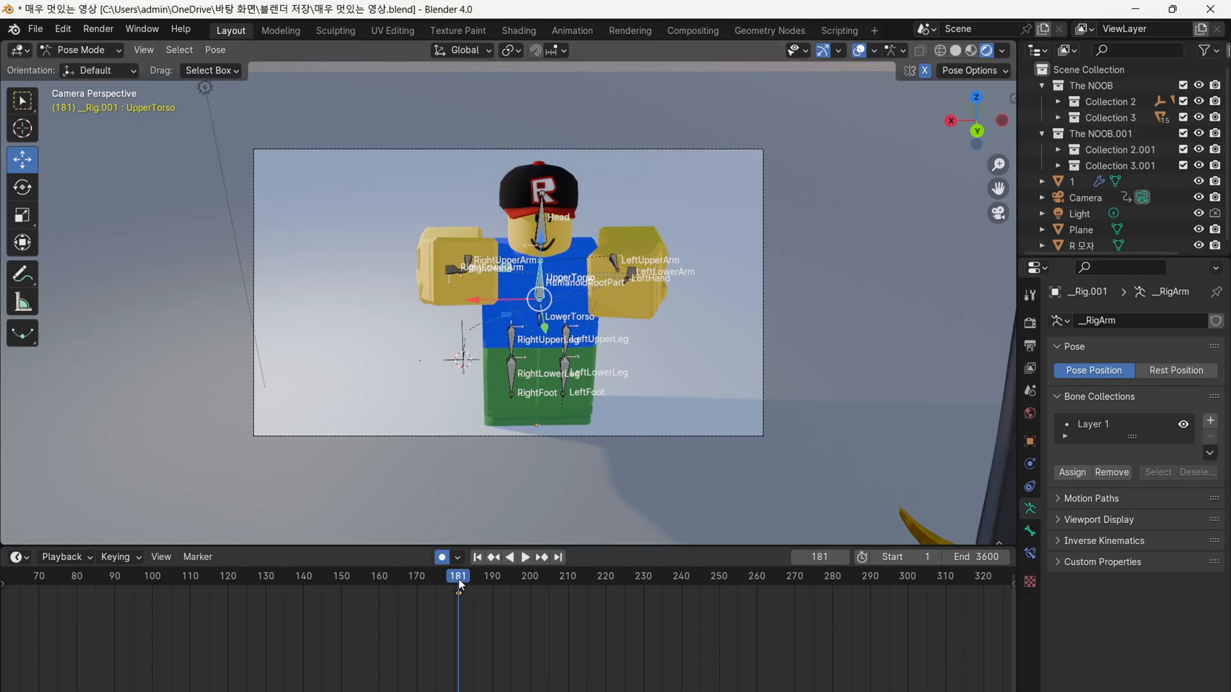
- Key the capped character's UpperTorso bone slightly raised at frame 240 and go to frame 300
drag(459, 584, 682, 624)
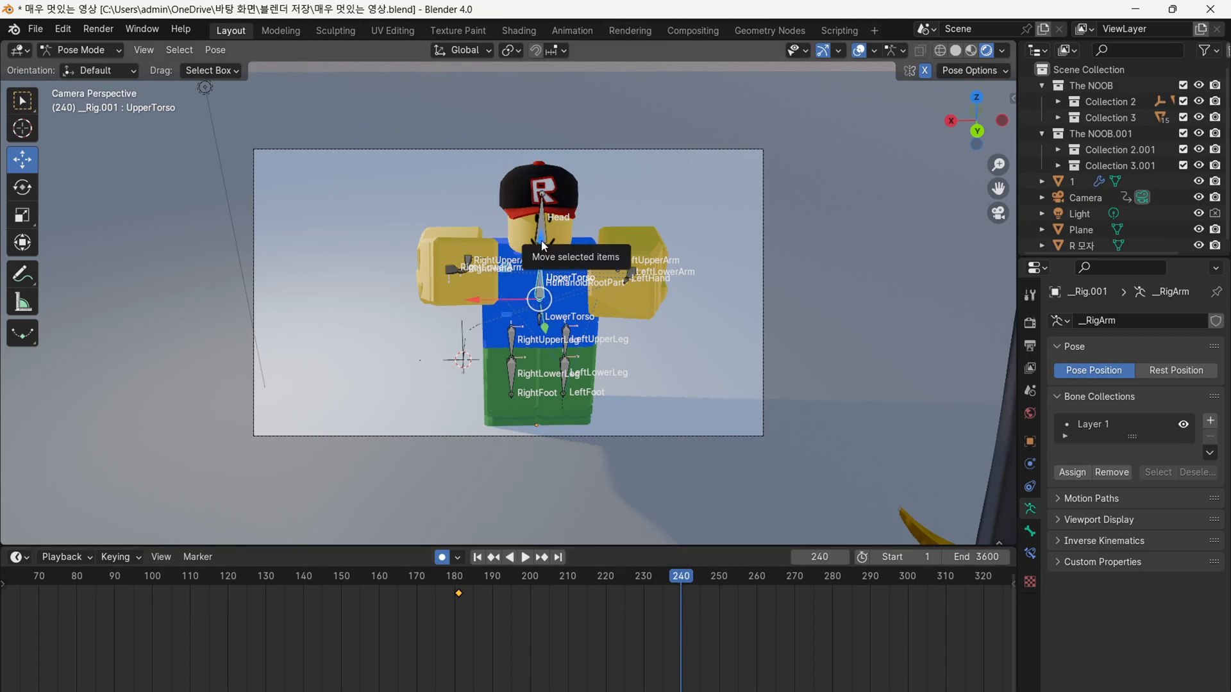
drag(544, 246, 539, 238)
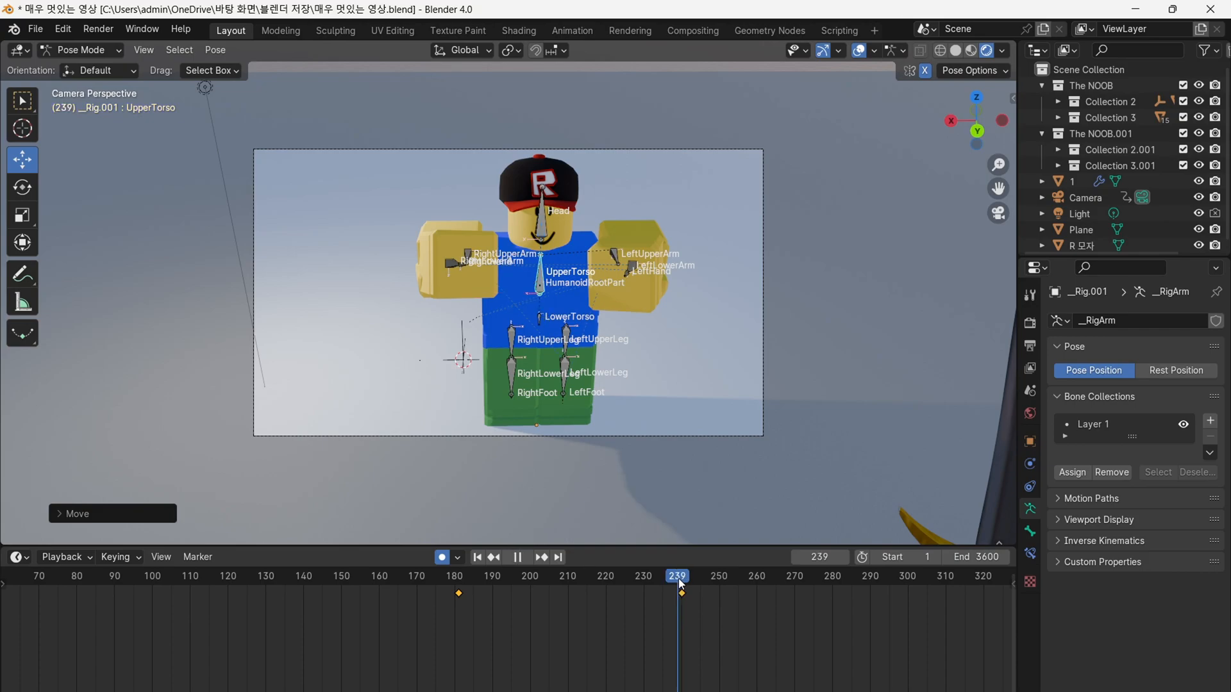
drag(680, 587, 910, 635)
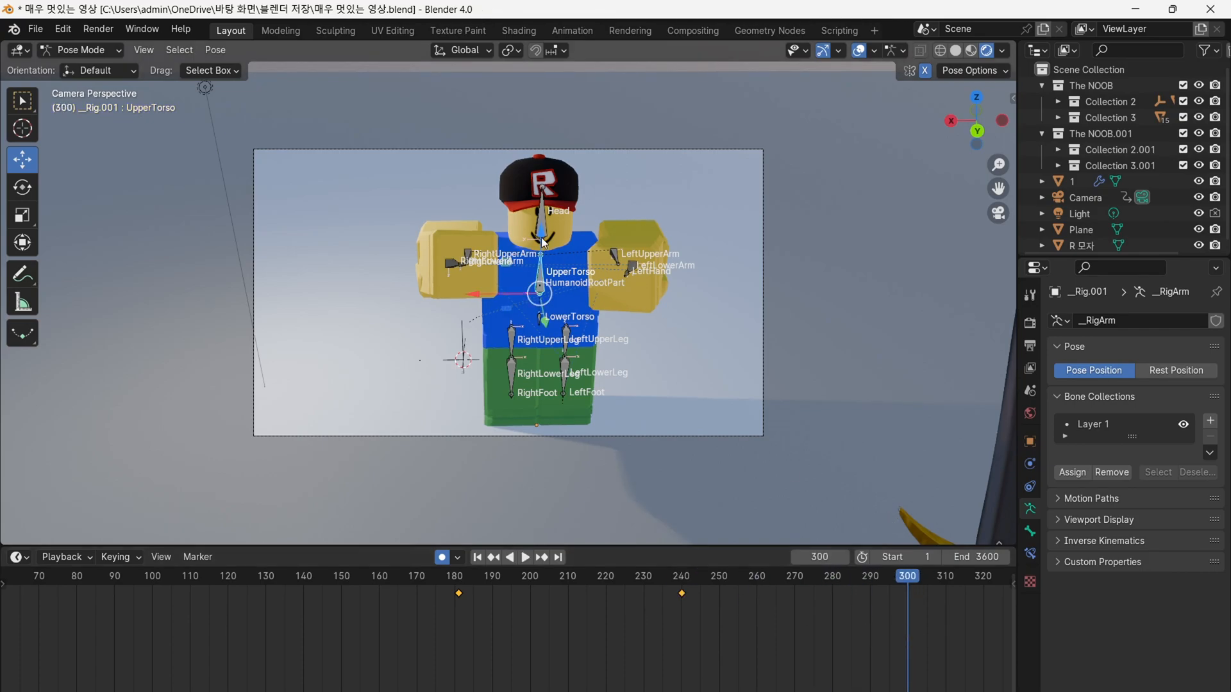
- Play back the capped character's torso motion several times, restarting from about frame 180
key(space)
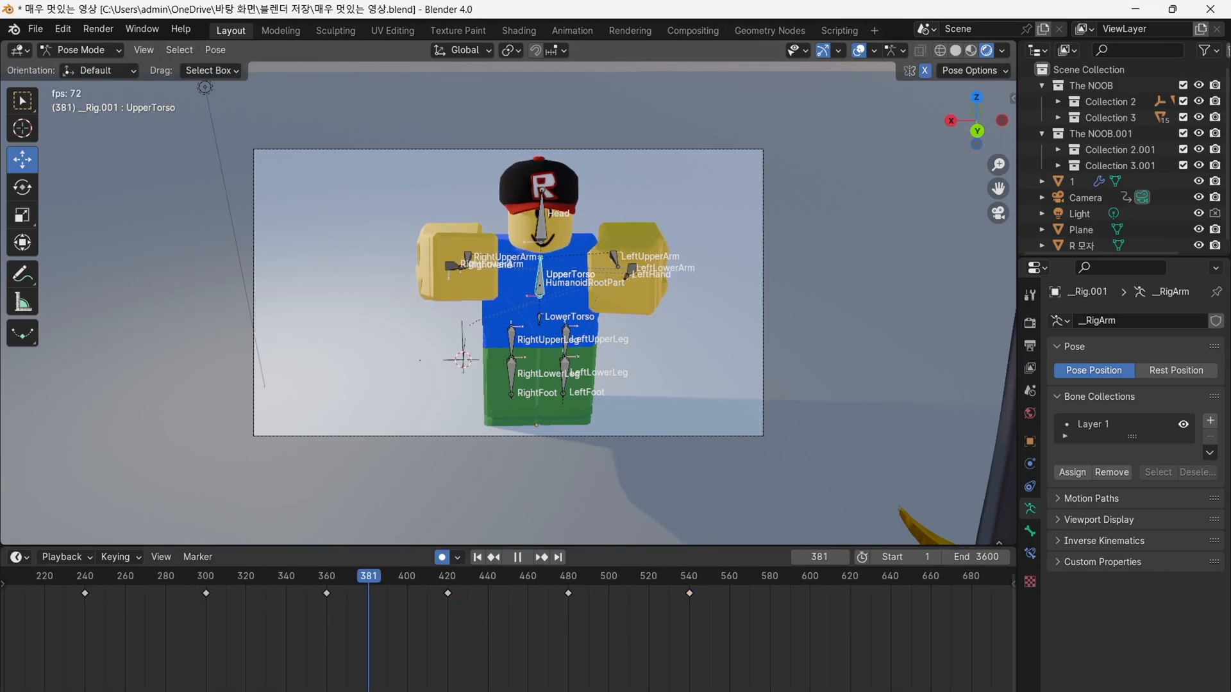
key(space)
drag(539, 575, 229, 598)
key(space)
click(210, 602)
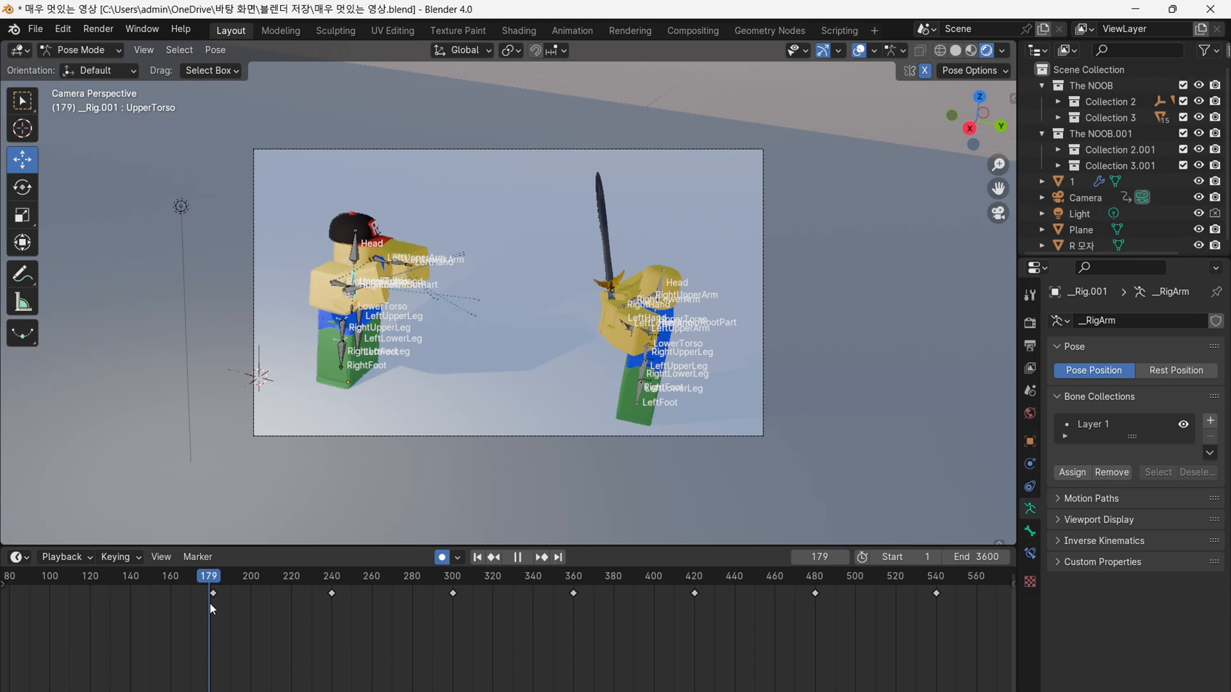
key(space)
key(space)
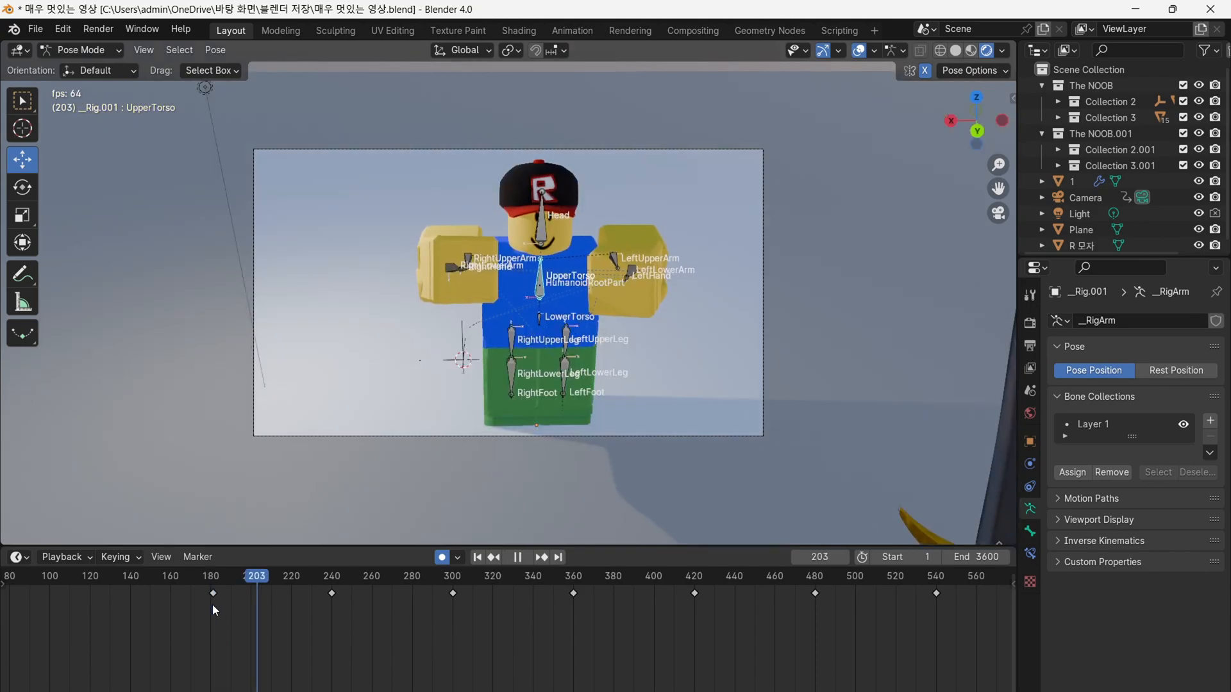
key(space)
key(space)
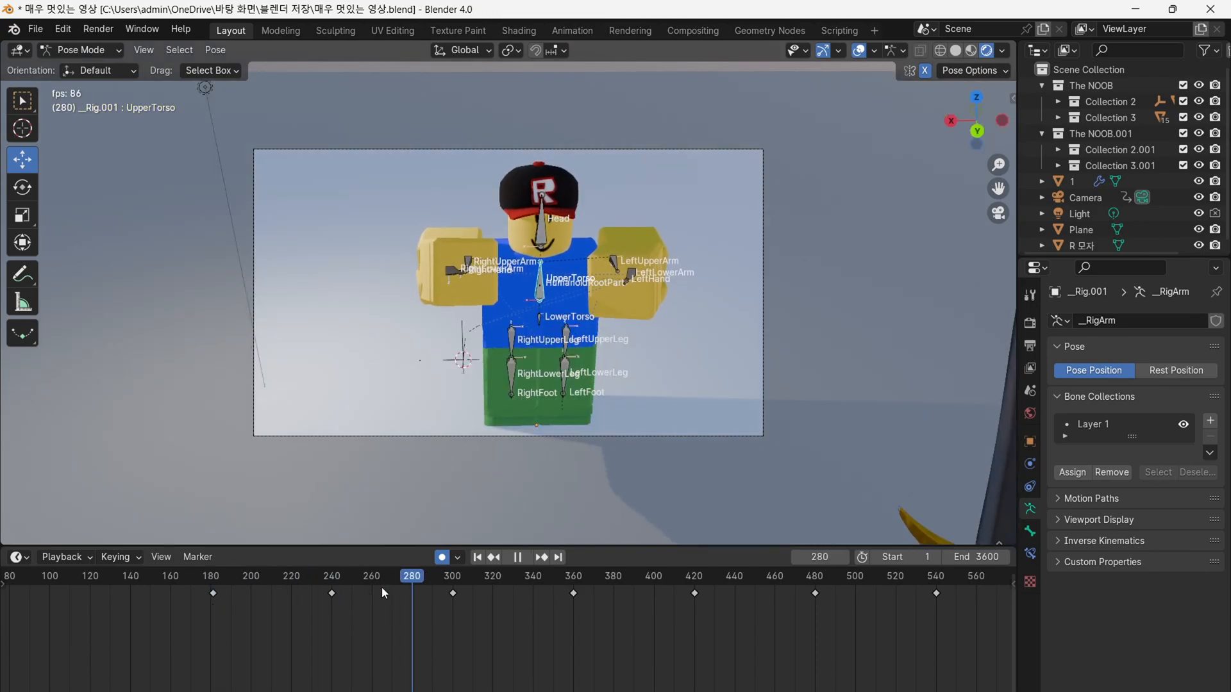
key(space)
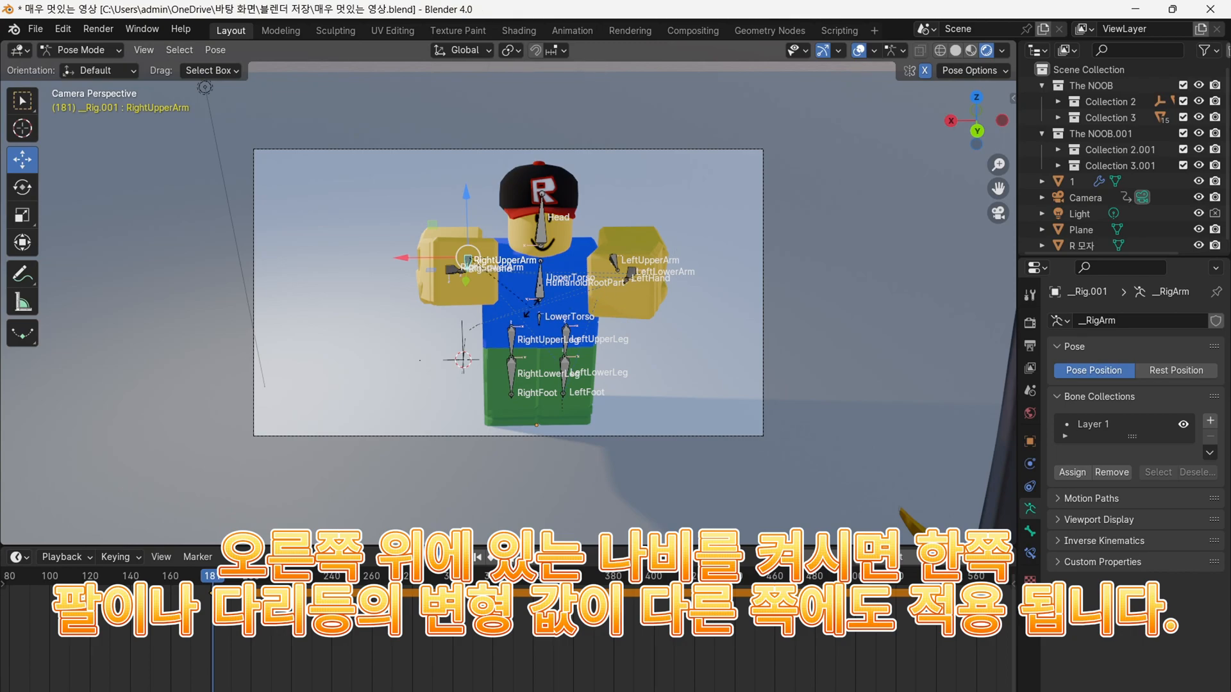
- Rotate the capped character's RightUpperArm bone slightly at frame 181 with X-axis mirroring applied to the opposite arm
key(r)
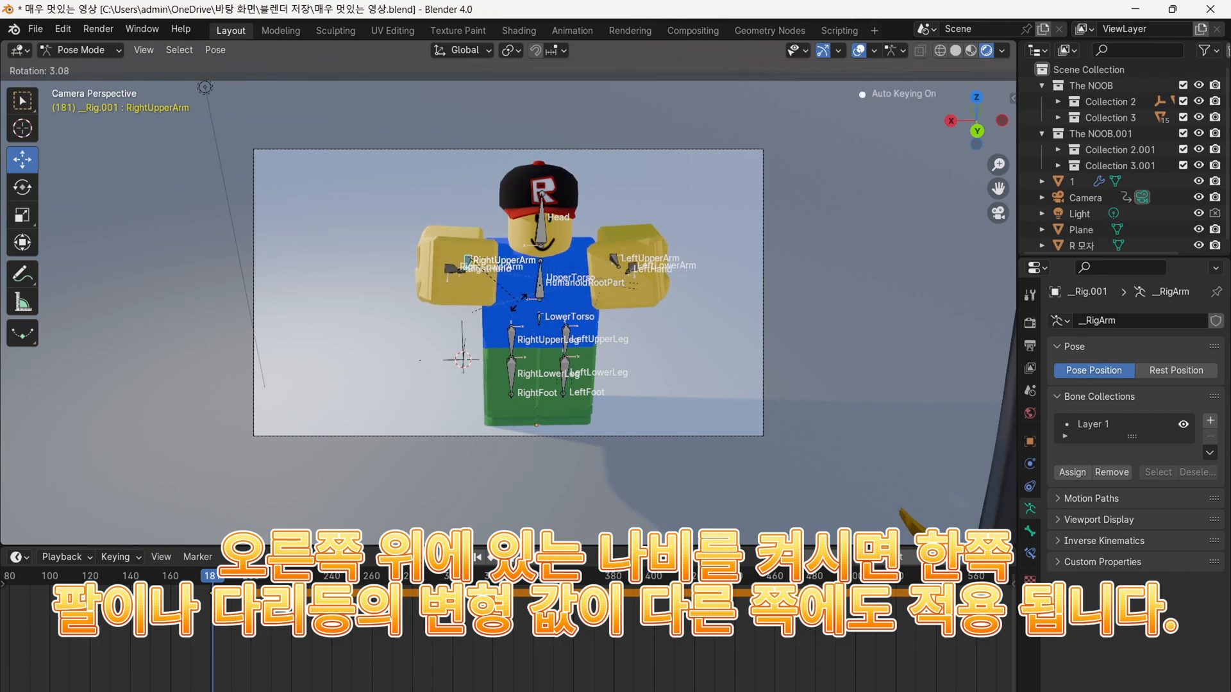
click(519, 308)
click(31, 191)
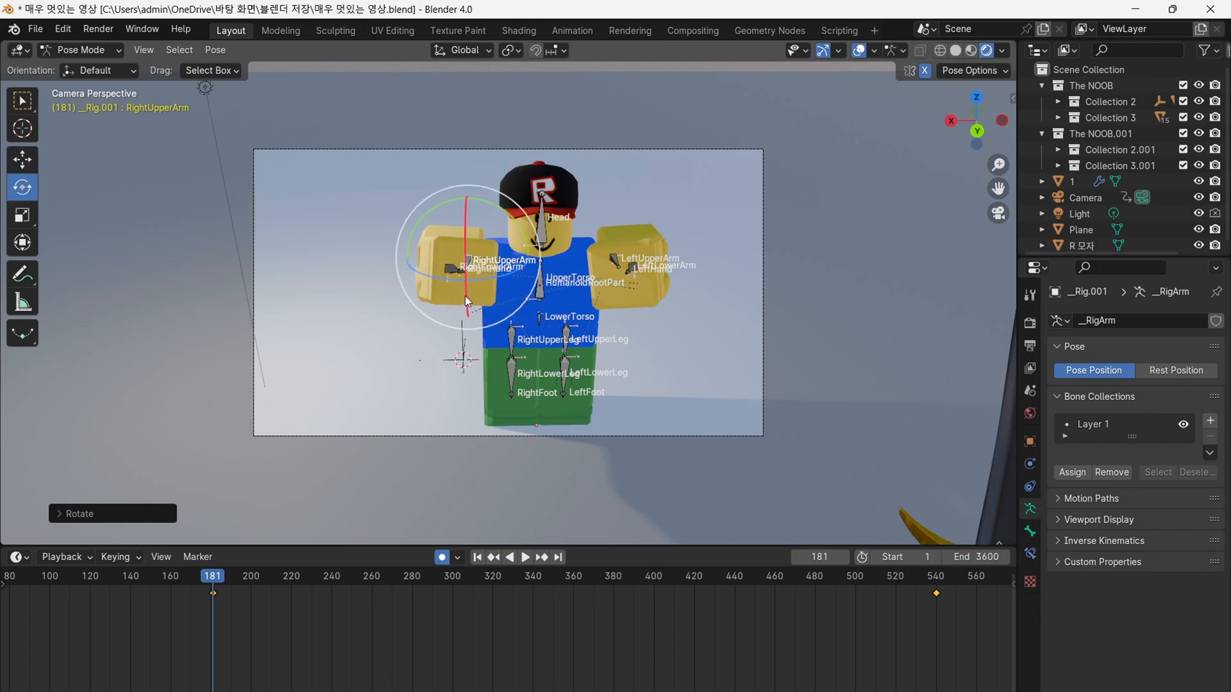
mouse_move(464, 295)
mouse_down()
mouse_move(463, 272)
mouse_move(463, 292)
mouse_move(483, 284)
mouse_up()
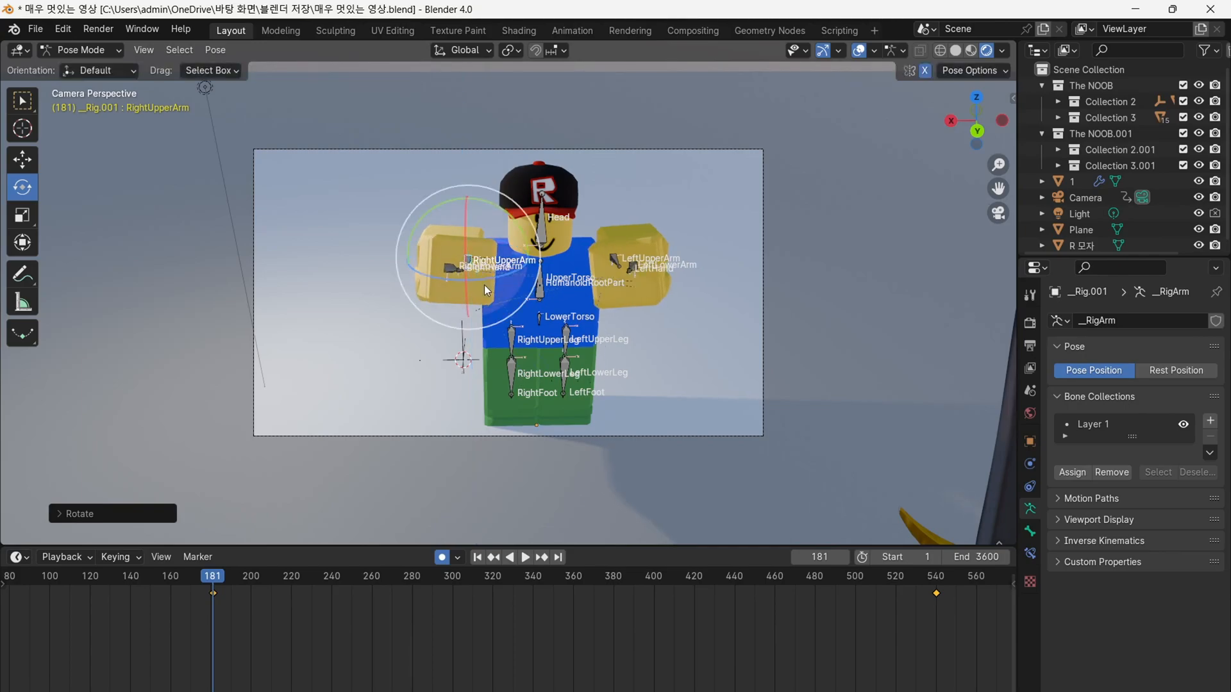
- Play back the combined arm and torso motion past frame 540 and scrub back along the timeline
key(space)
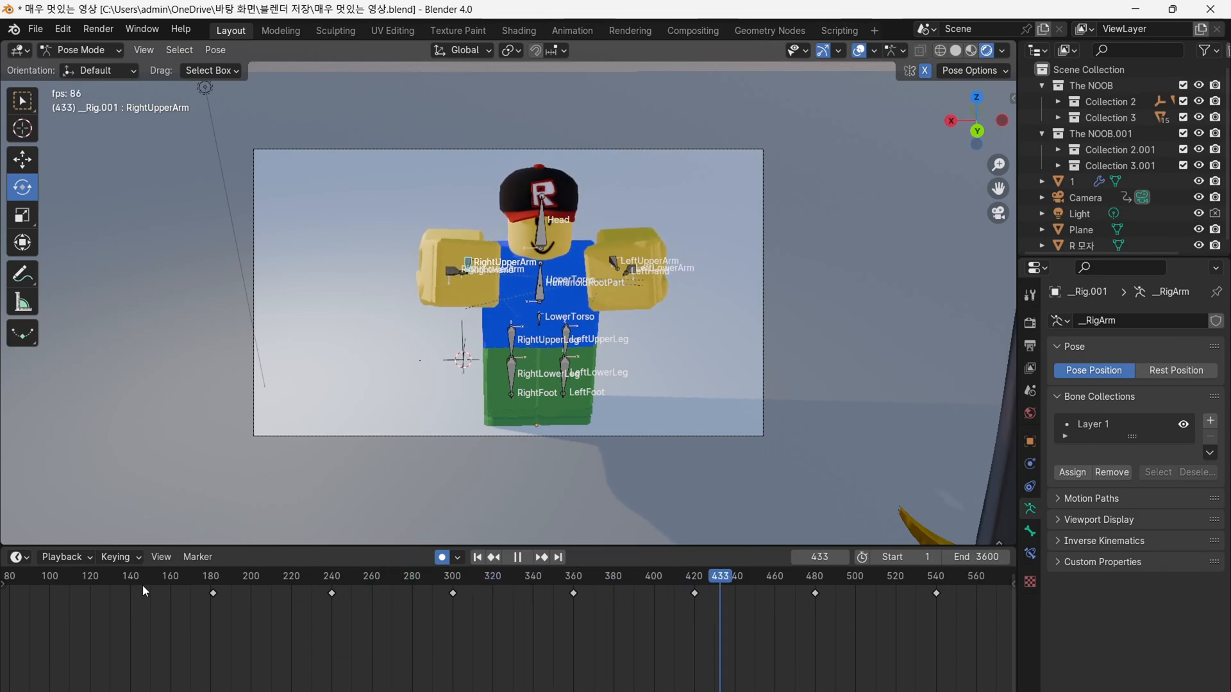
key(space)
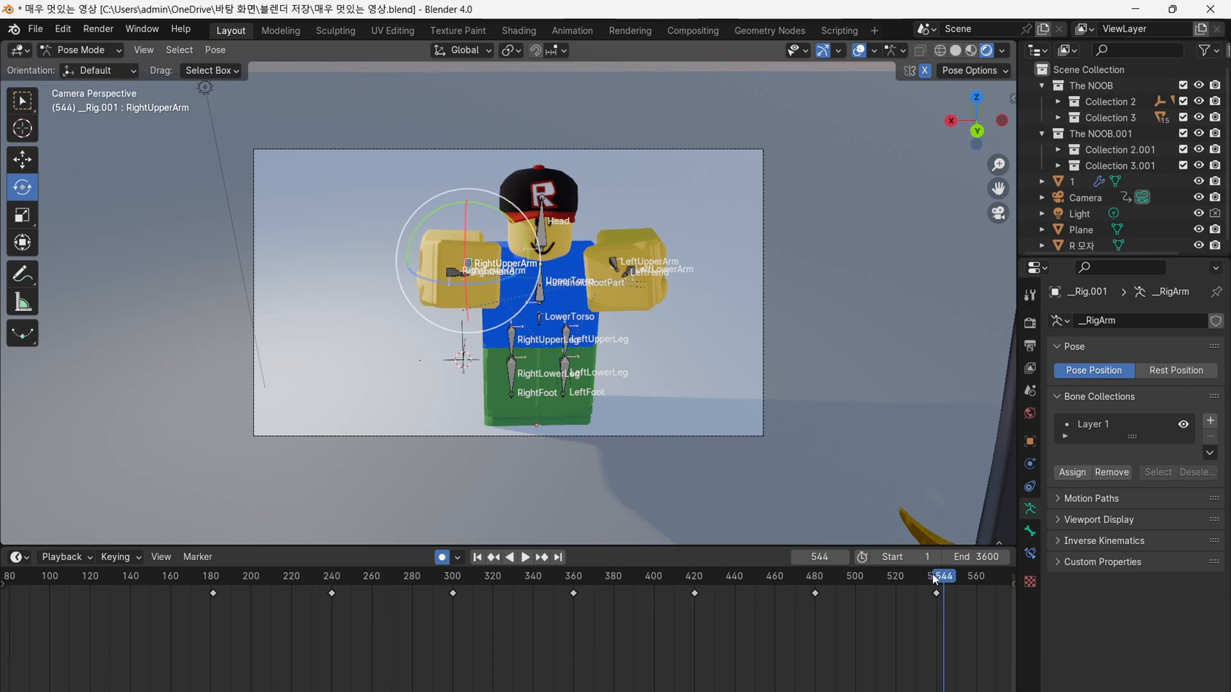
drag(941, 581, 862, 579)
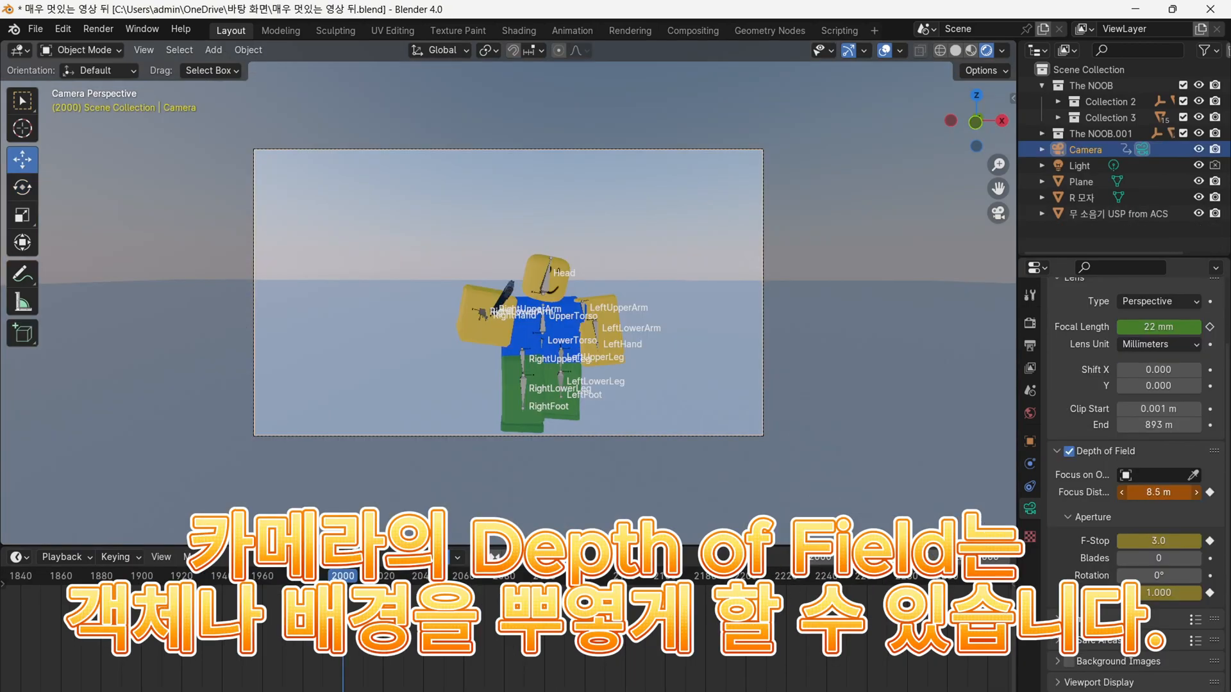
- Adjust the focus distance in the camera's Depth of Field settings
mouse_move(1158, 493)
mouse_down()
mouse_move(1128, 493)
mouse_move(1164, 493)
mouse_up()
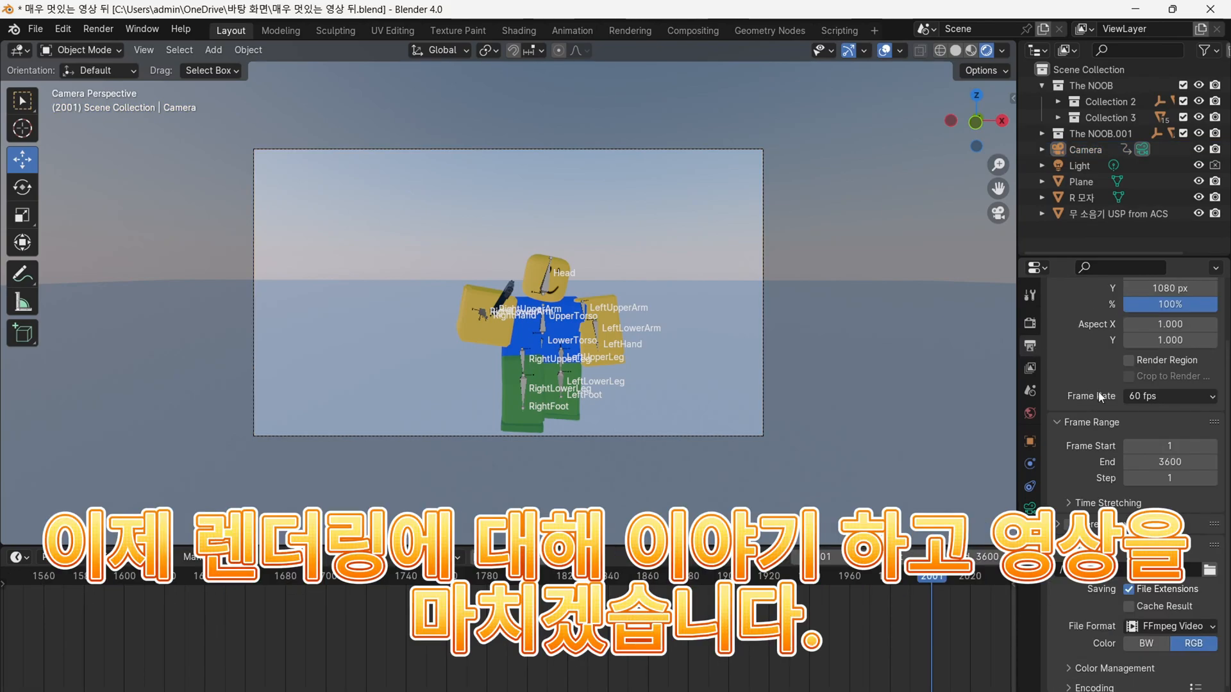
- Try the Cycles and Workbench render engines on the scene and return to EEVEE
click(1029, 325)
scroll(1064, 334, up, 2)
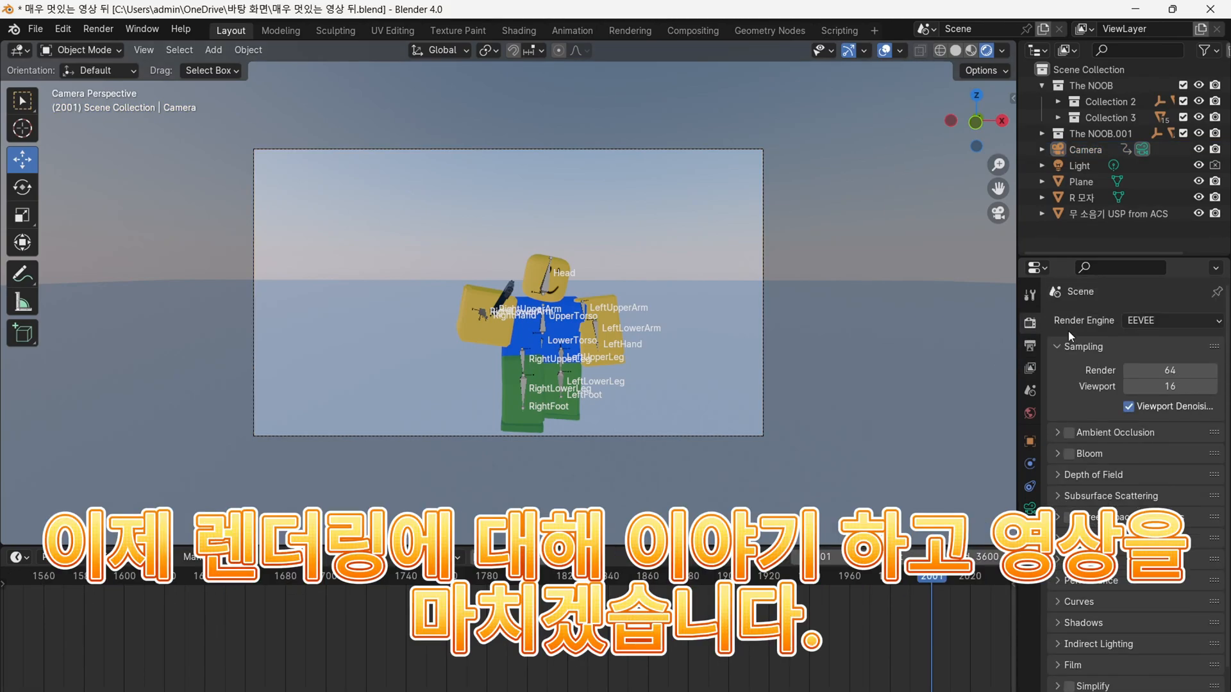
click(1153, 320)
click(1173, 375)
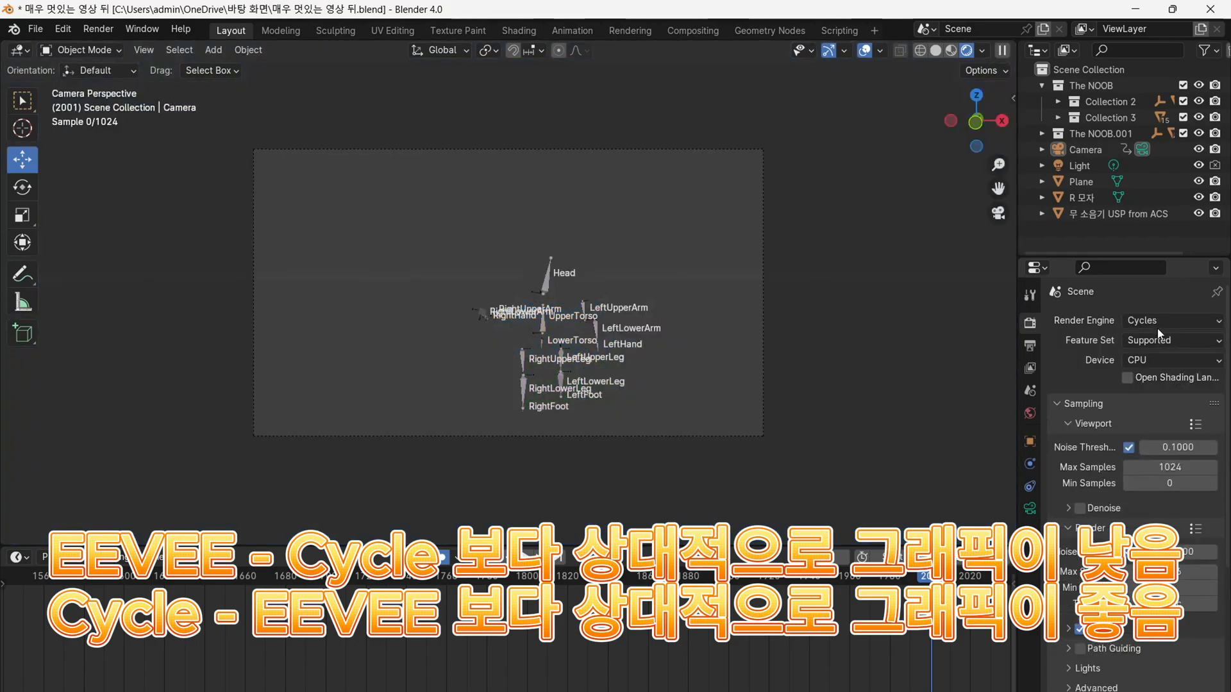
click(1160, 325)
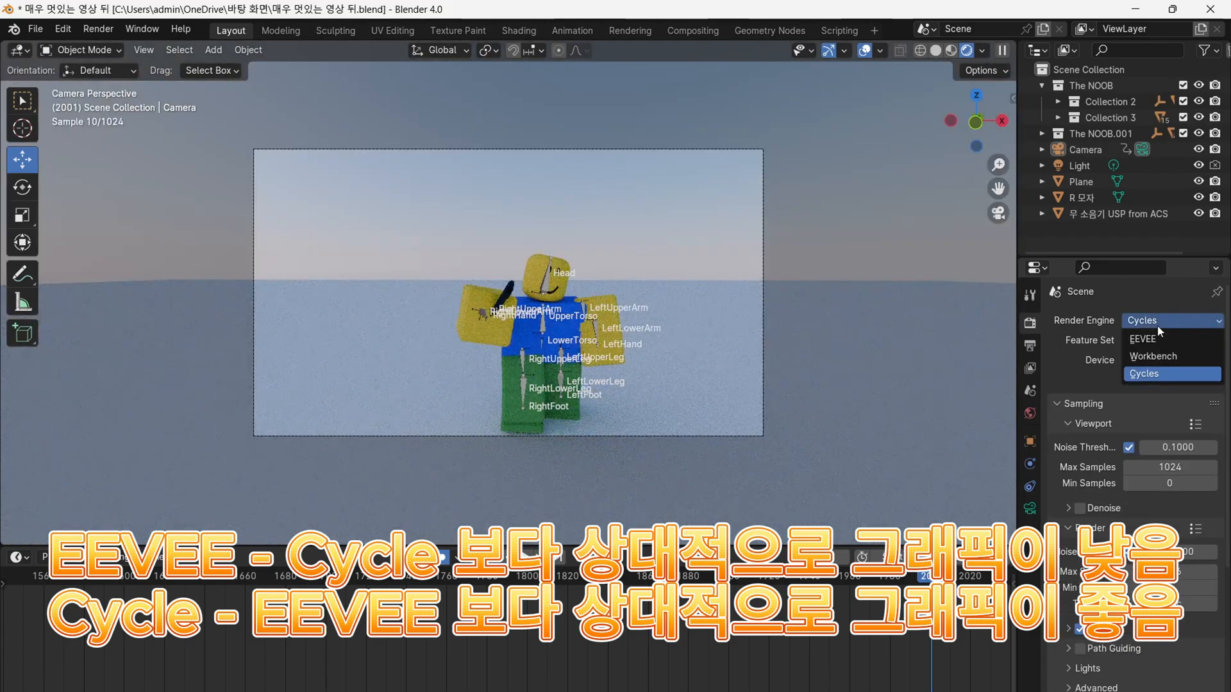
click(1159, 349)
click(1164, 320)
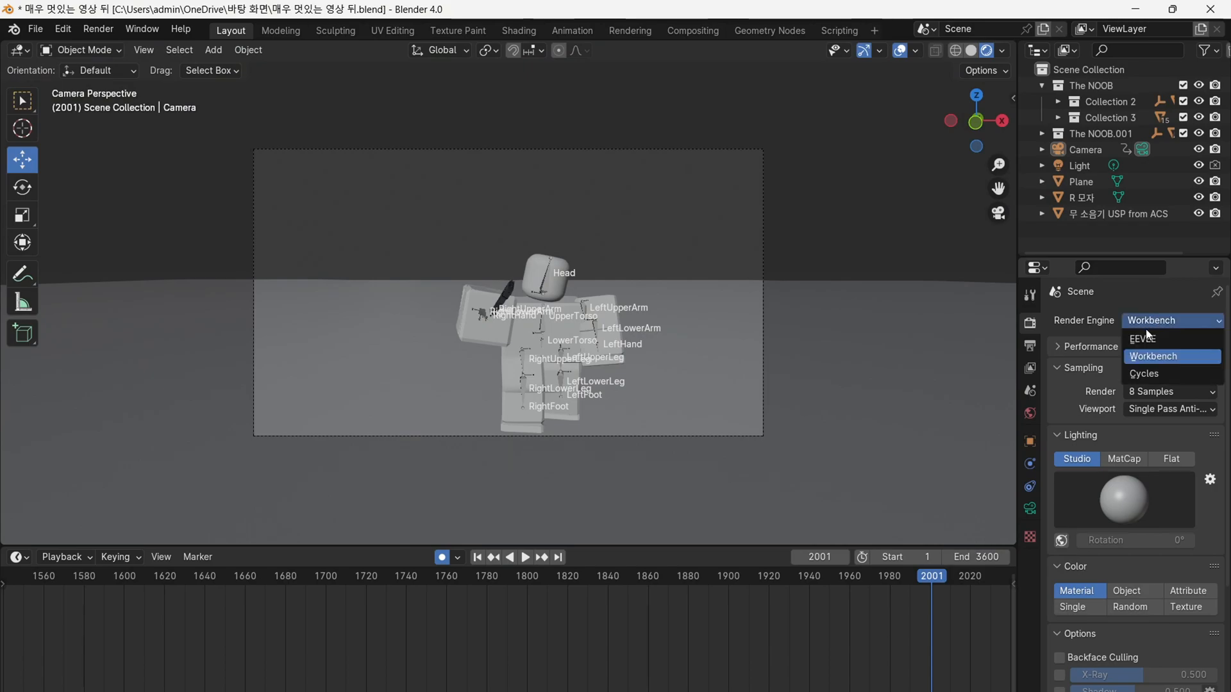
click(1175, 337)
- Preview the scene once more with the Cycles render engine and set the engine back to EEVEE
click(1176, 323)
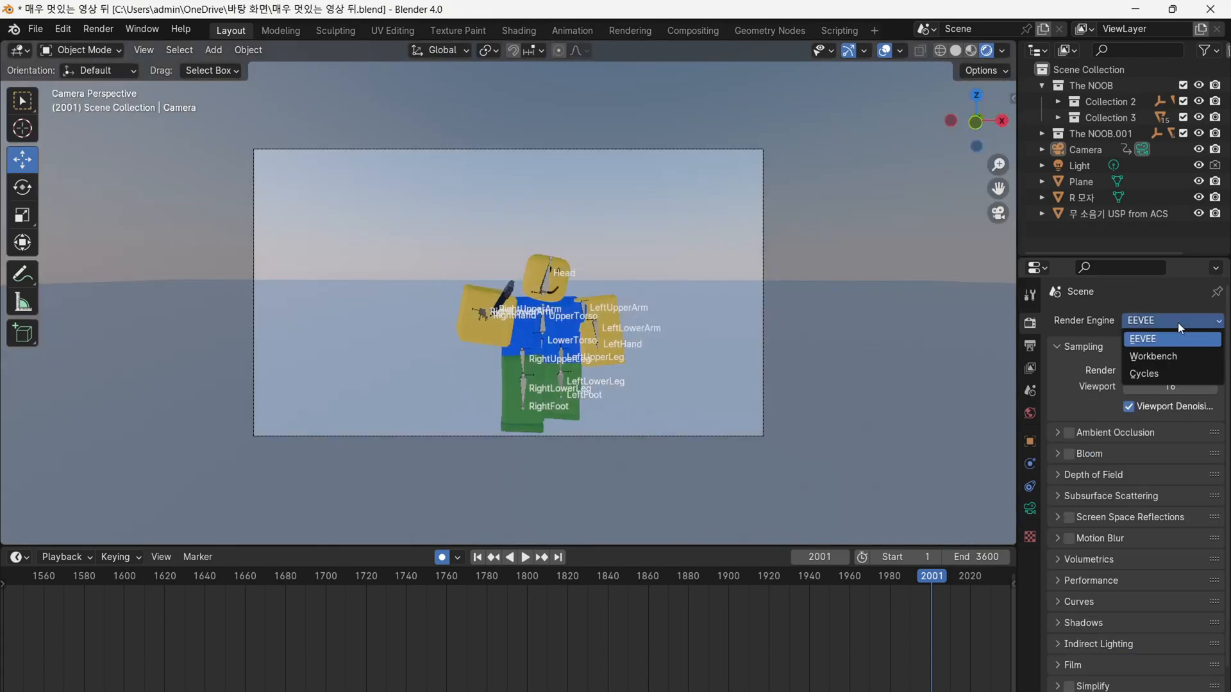
click(1179, 371)
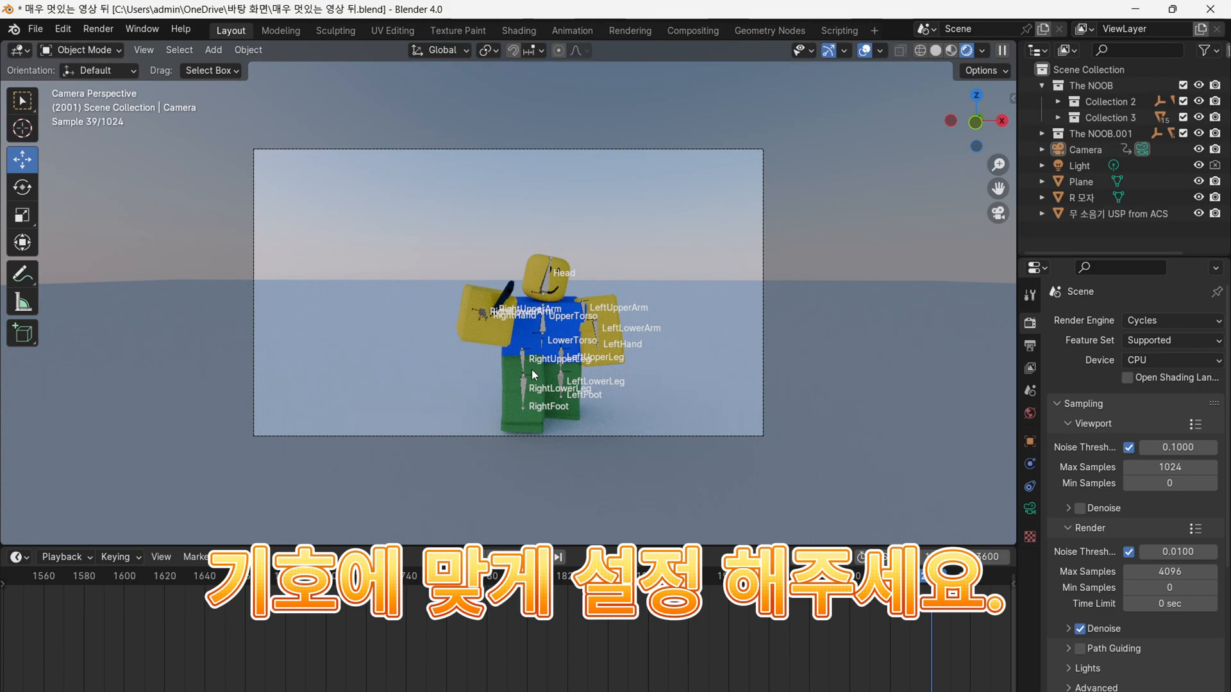
click(1156, 320)
click(1156, 337)
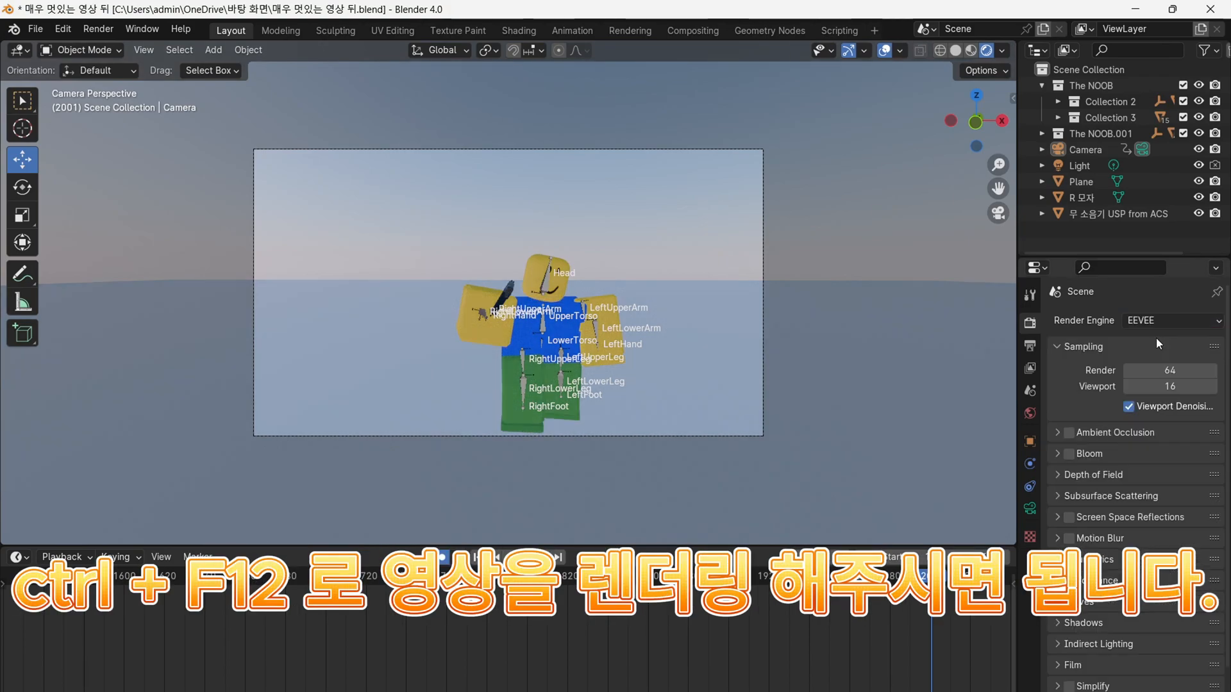
- Select the scene camera and save the Blender file
click(764, 177)
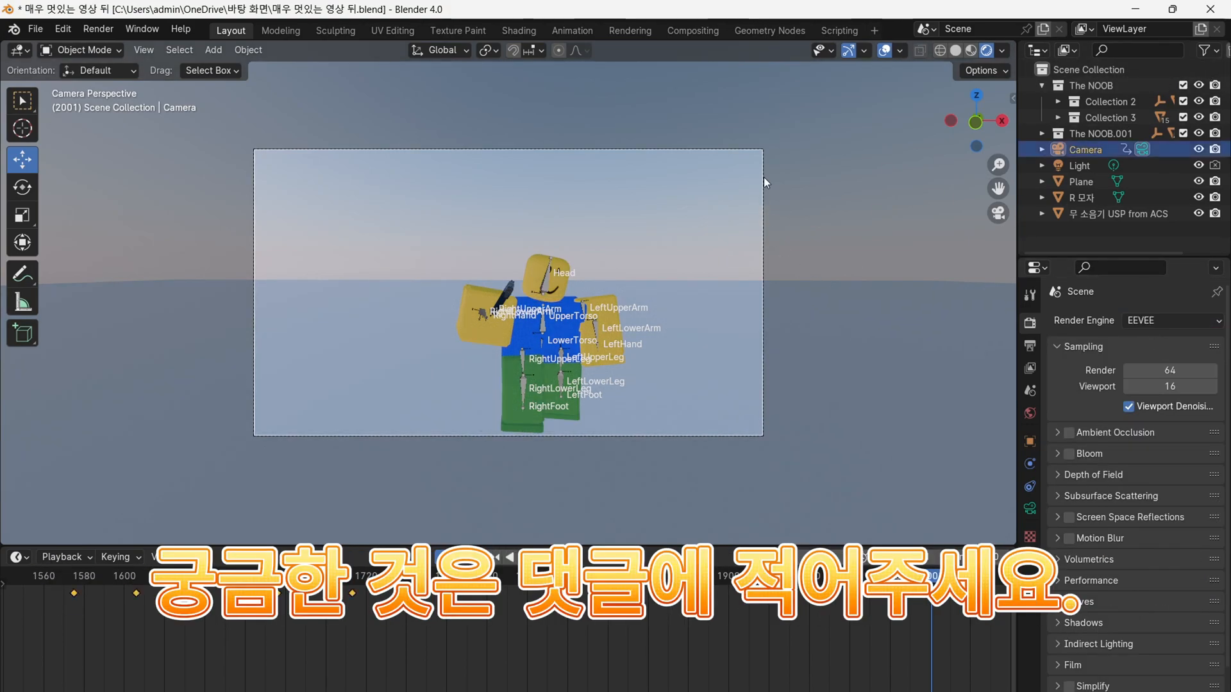
key(ctrl+s)
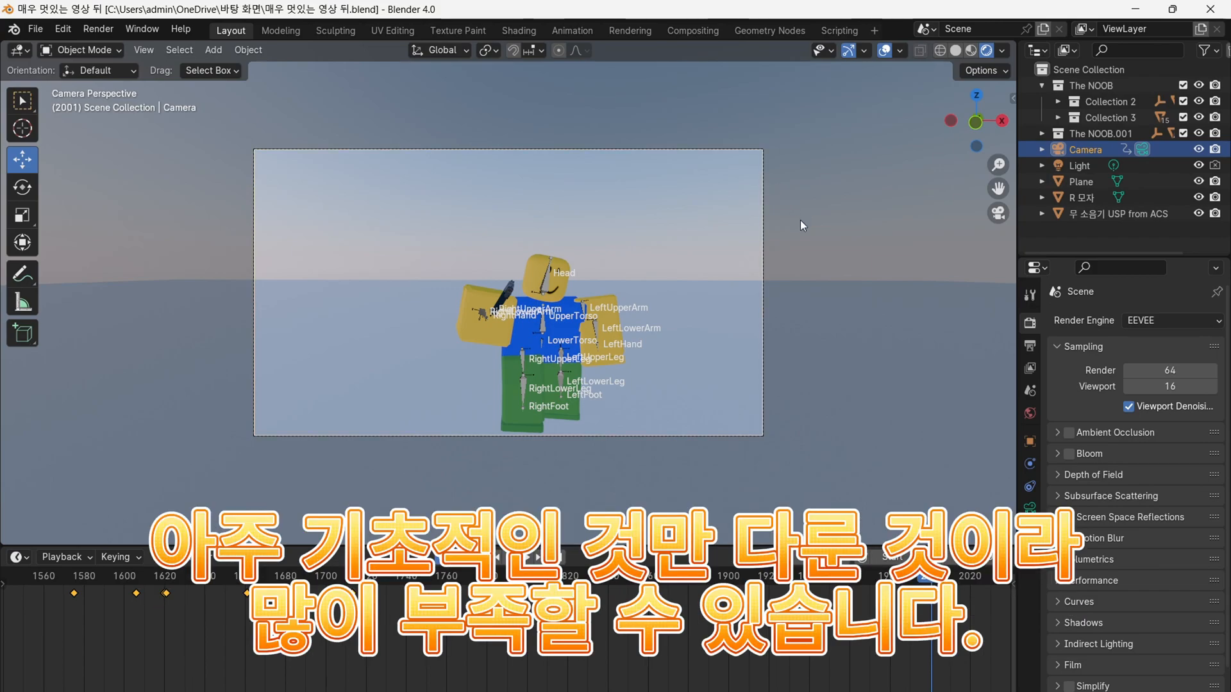